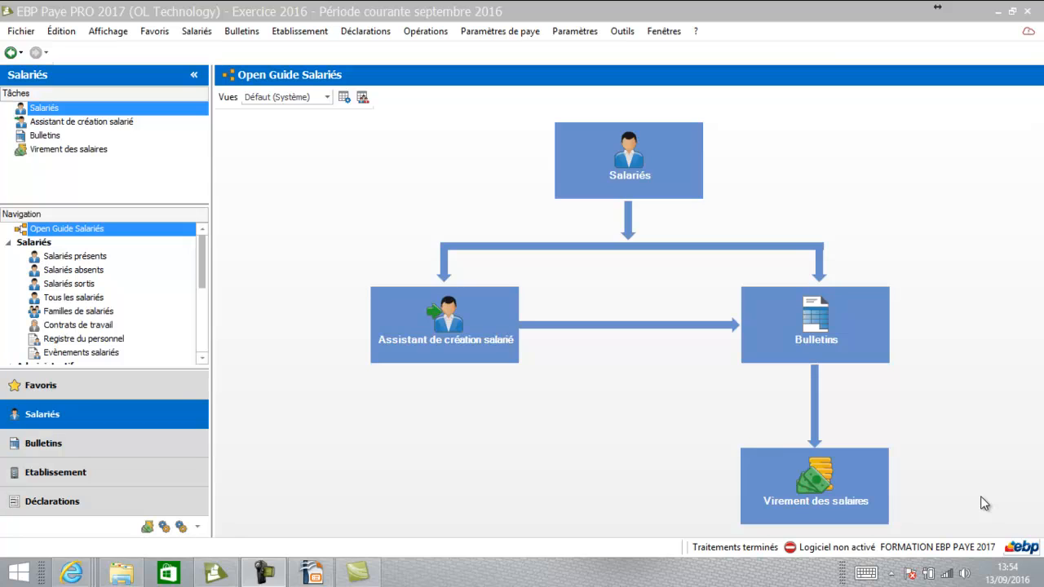
# Step: Open the first employee's September 2016 payslip from the payslip list and enlarge its variable entry area
pyautogui.click(815, 327)
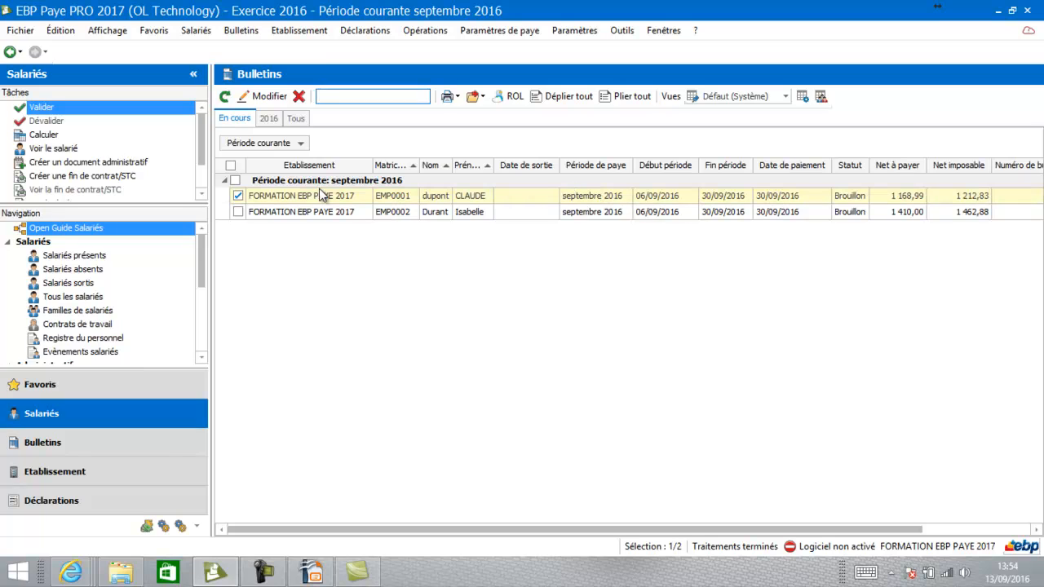
pyautogui.click(311, 196)
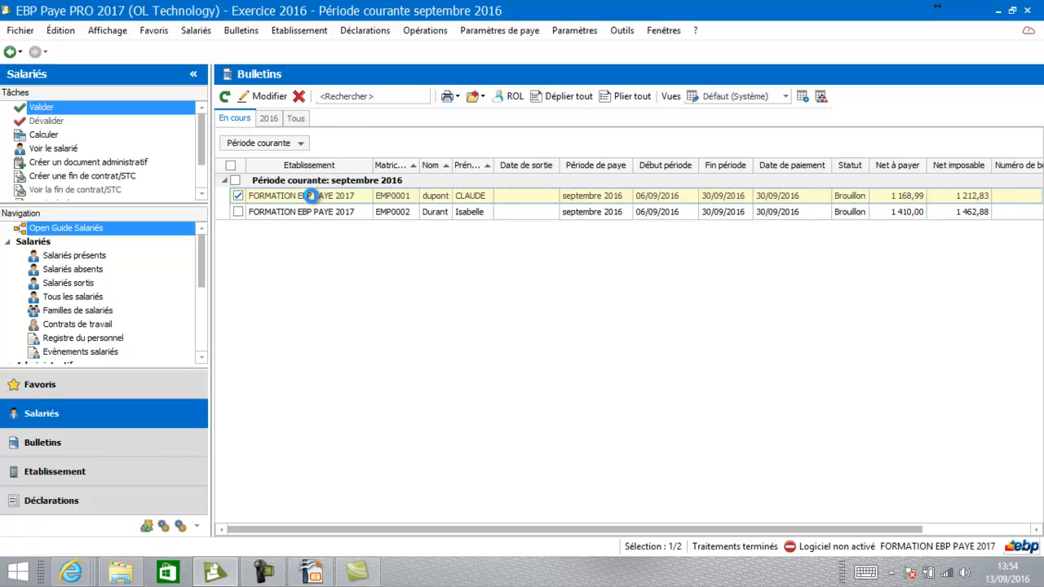
pyautogui.doubleClick(310, 196)
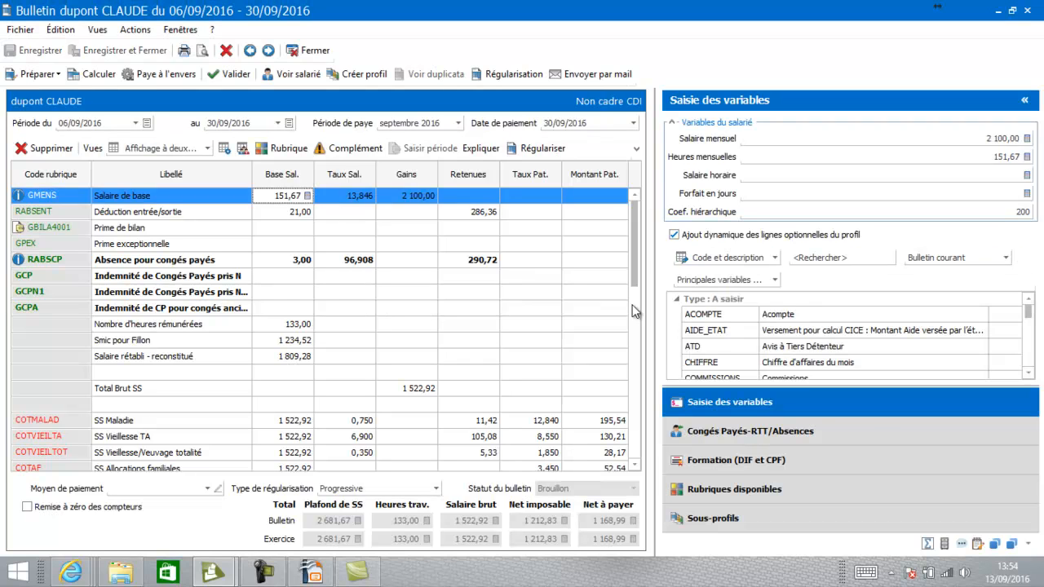
pyautogui.click(745, 406)
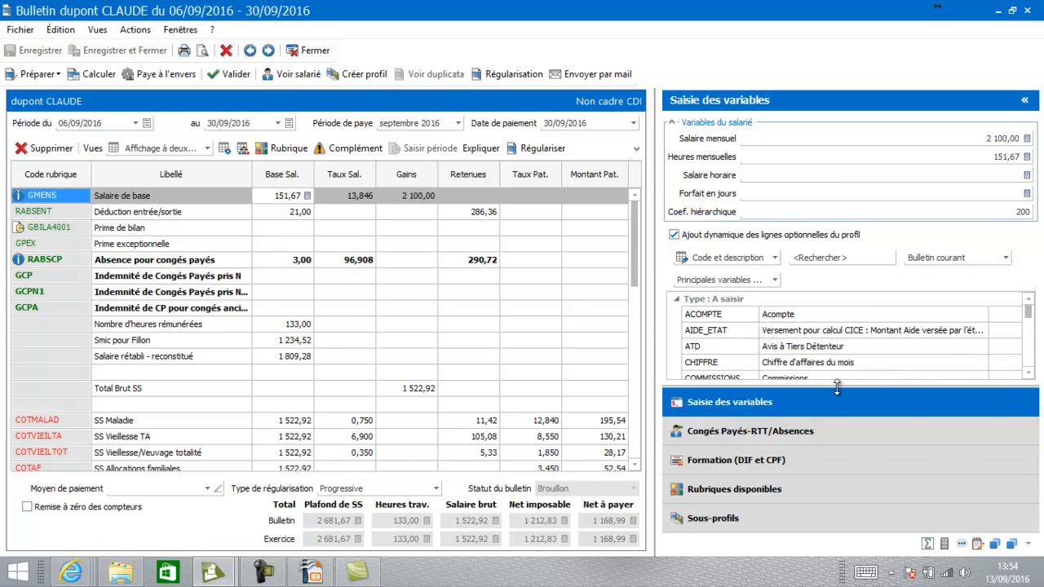
pyautogui.moveTo(837, 385); pyautogui.dragTo(835, 415)
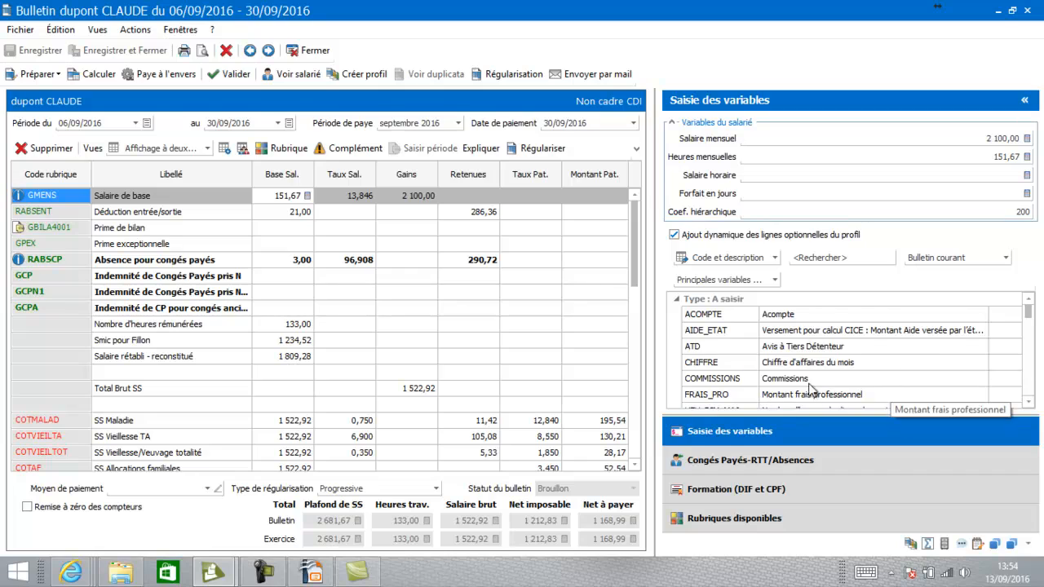
# Step: Set the payslip's ACOMPTE (advance payment) variable to 50 and acknowledge the paid-leave notice
pyautogui.click(1005, 315)
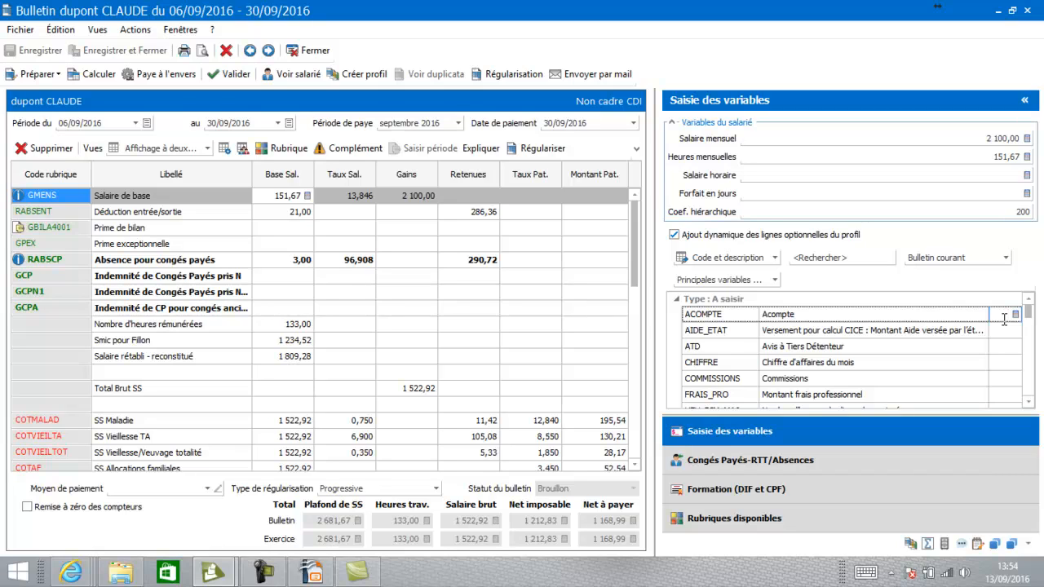
pyautogui.write('50')
pyautogui.press('Return')
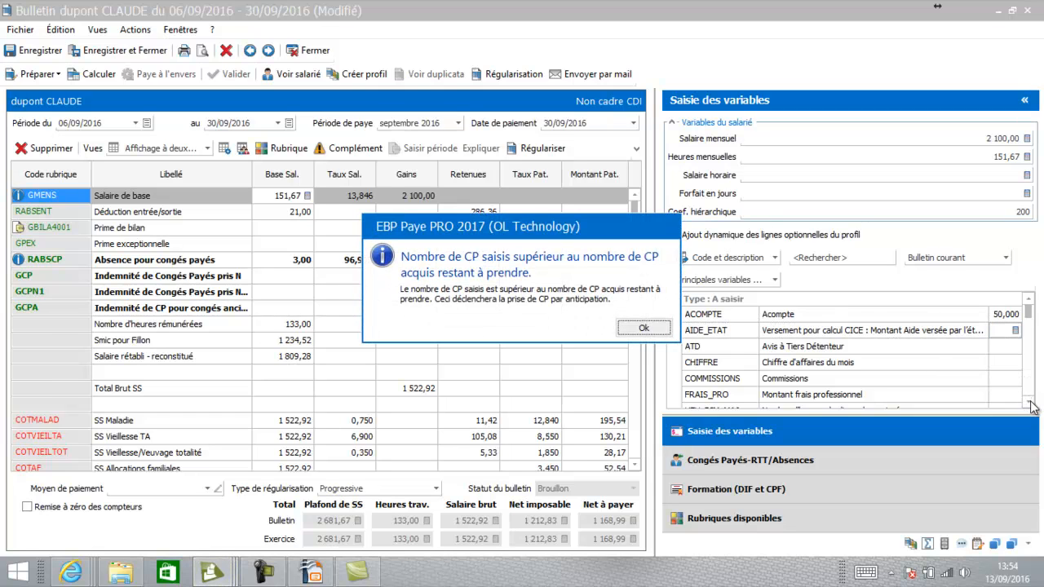
pyautogui.click(639, 328)
pyautogui.click(638, 326)
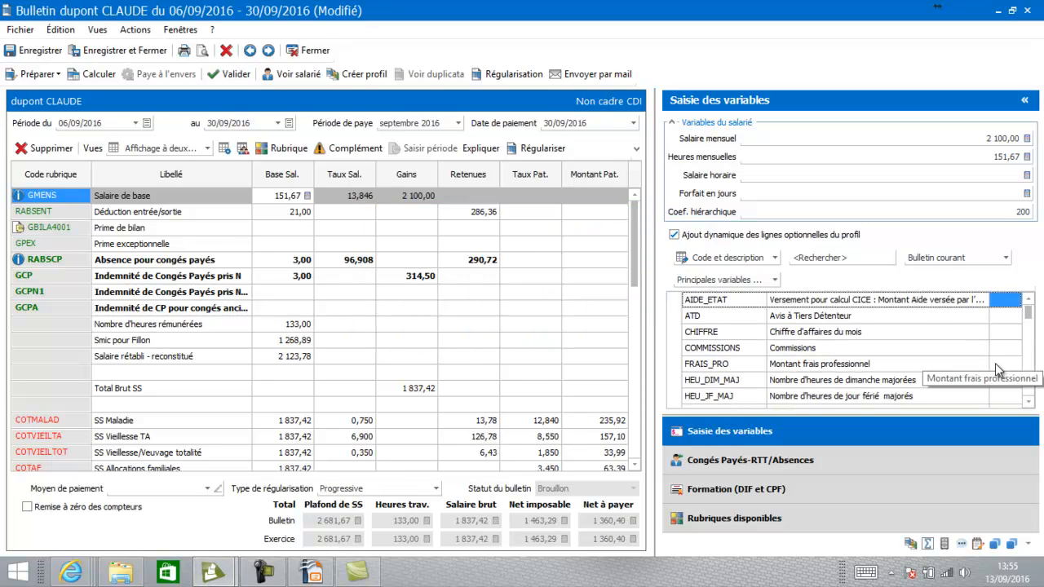
# Step: Set the FRAIS_PRO (professional expenses) variable to 100 on the payslip
pyautogui.click(996, 363)
pyautogui.write('1')
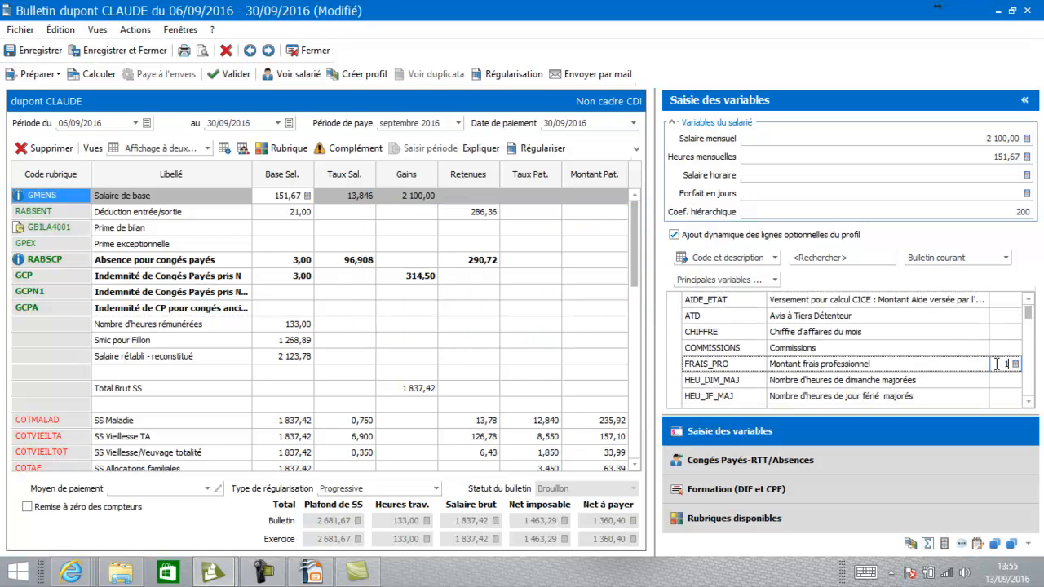
pyautogui.write('00')
pyautogui.press('Return')
pyautogui.moveTo(1029, 317); pyautogui.dragTo(1030, 314)
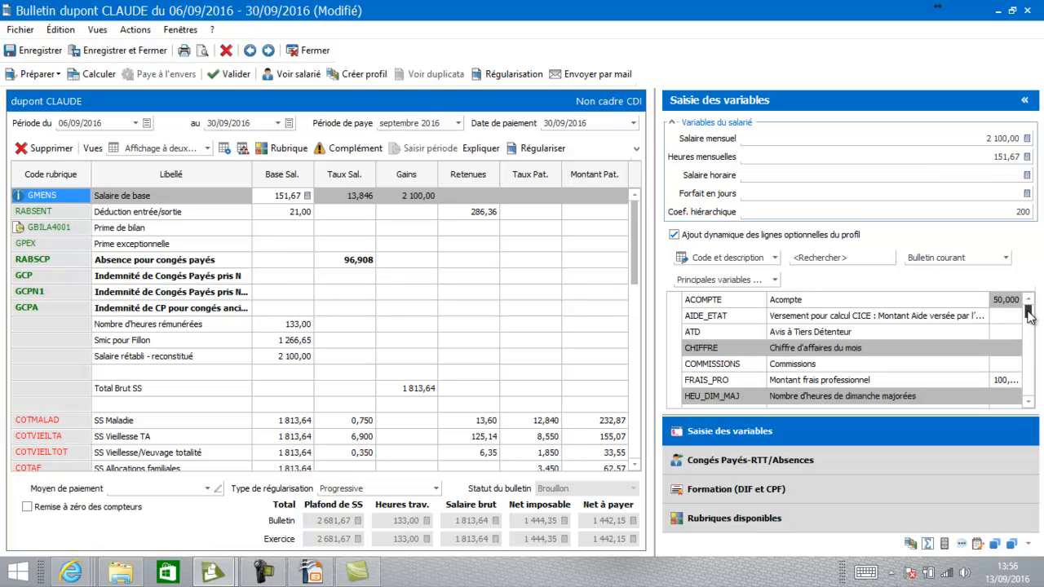
# Step: Filter the variables by PRIME, set the exceptional bonus variable PRIME to 50, and save and close the payslip
pyautogui.click(831, 257)
pyautogui.write('PRI')
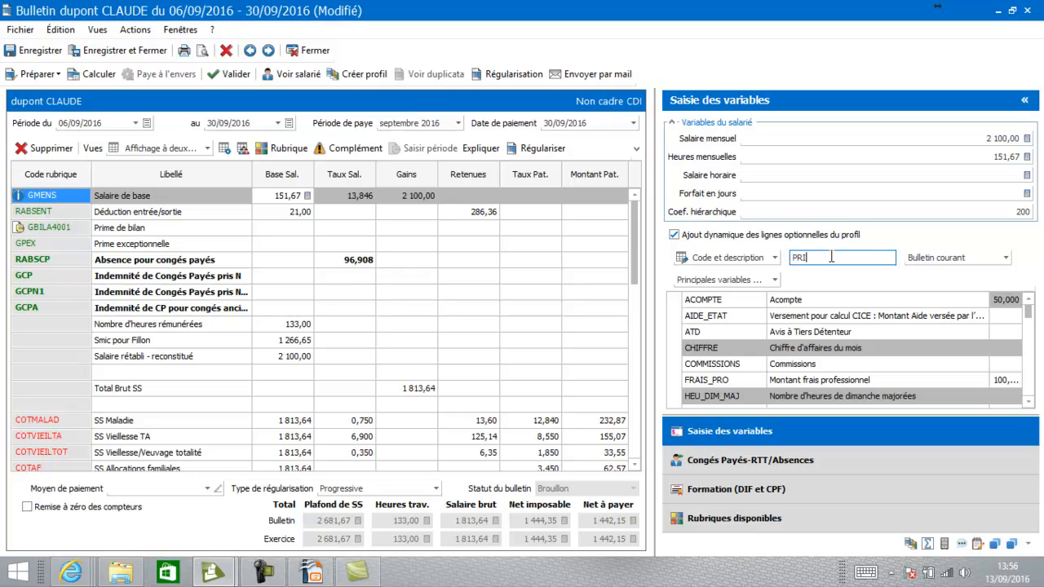
pyautogui.write('ME')
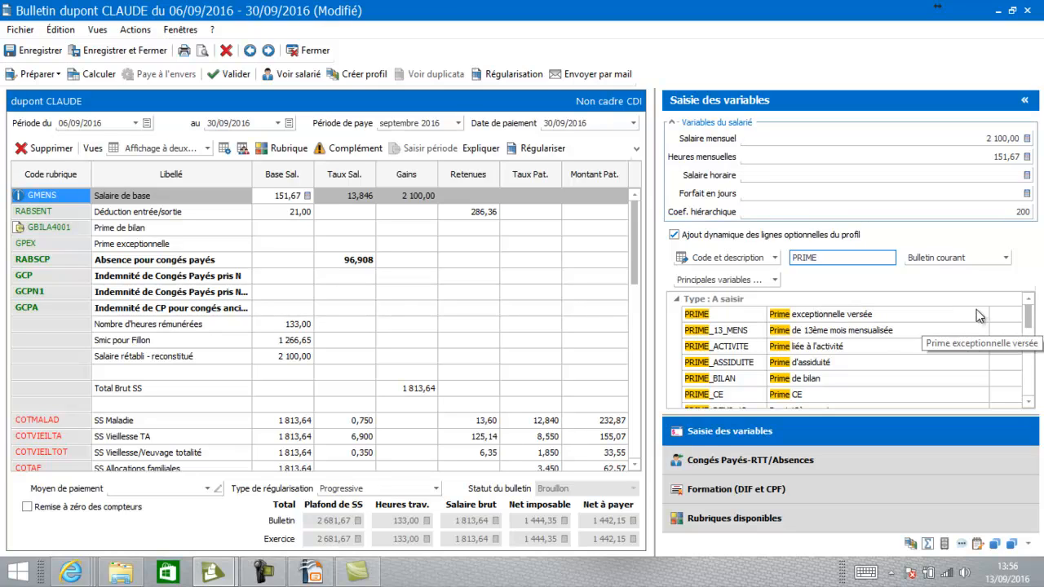
pyautogui.click(1009, 315)
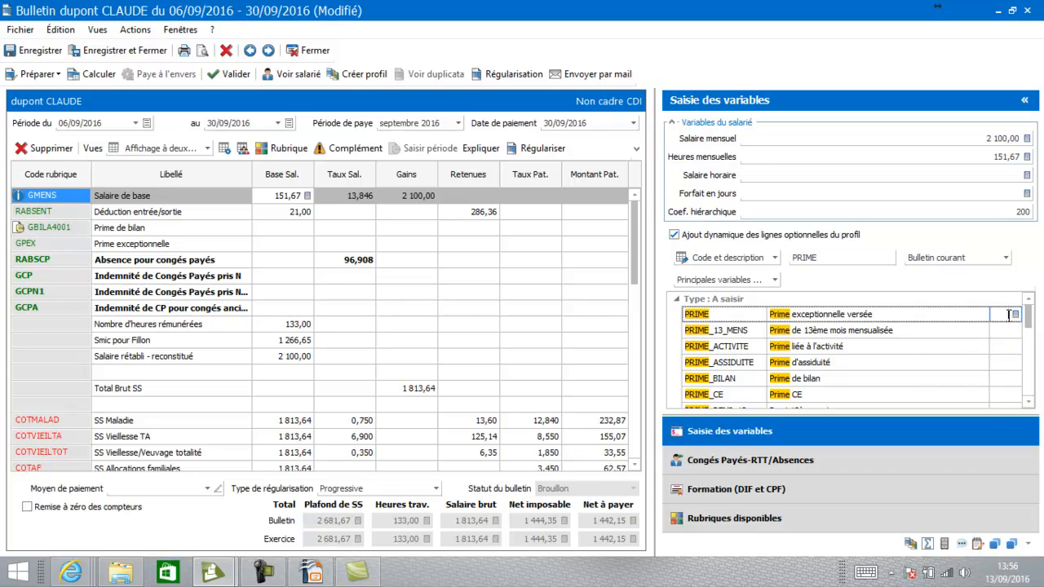
pyautogui.write('50')
pyautogui.press('Return')
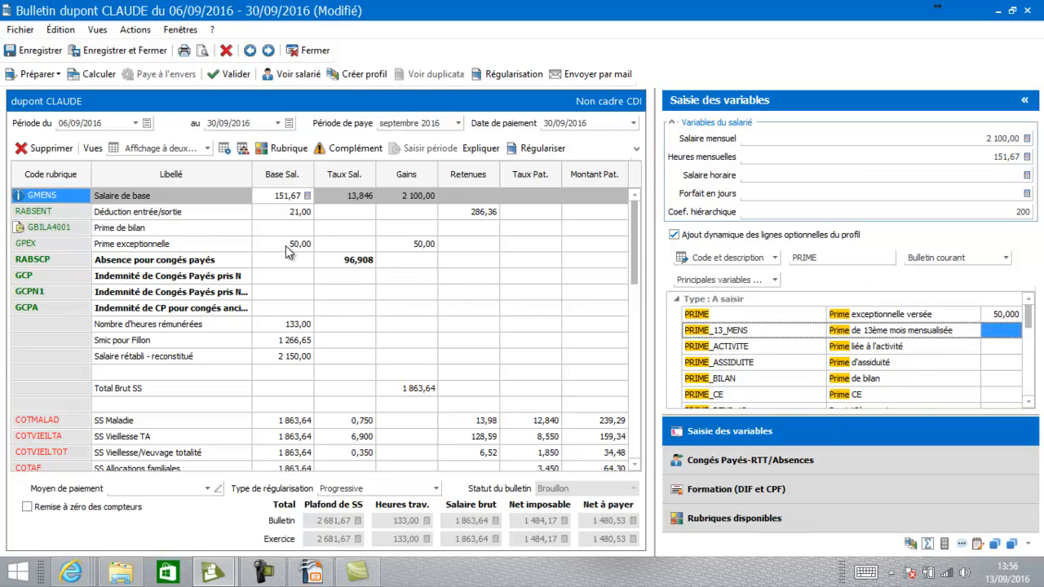
pyautogui.moveTo(635, 240); pyautogui.dragTo(614, 445)
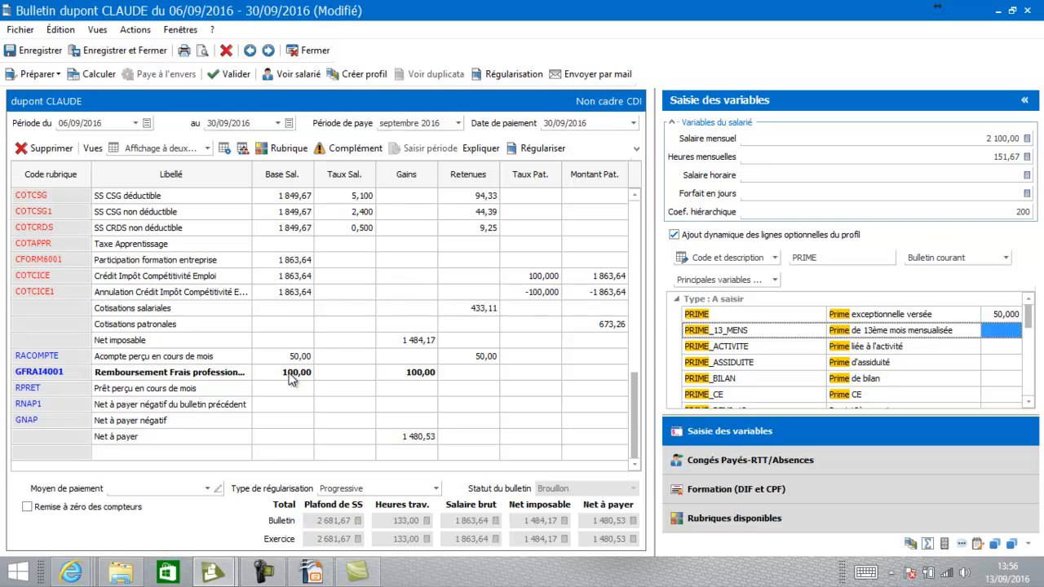
pyautogui.click(98, 50)
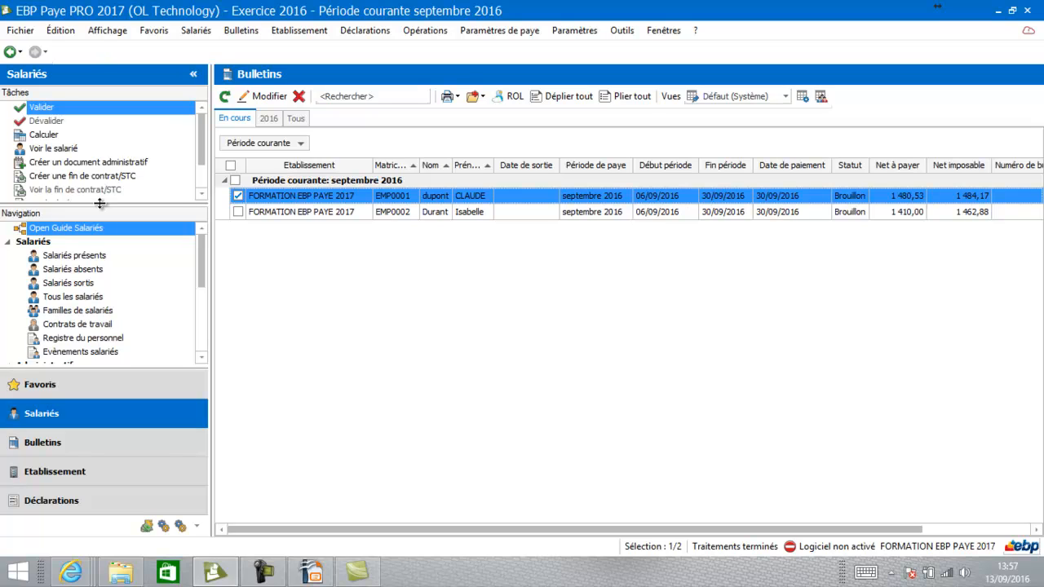
# Step: Display the list of variable entry grids and open the hours grid G_HEURE
pyautogui.click(236, 31)
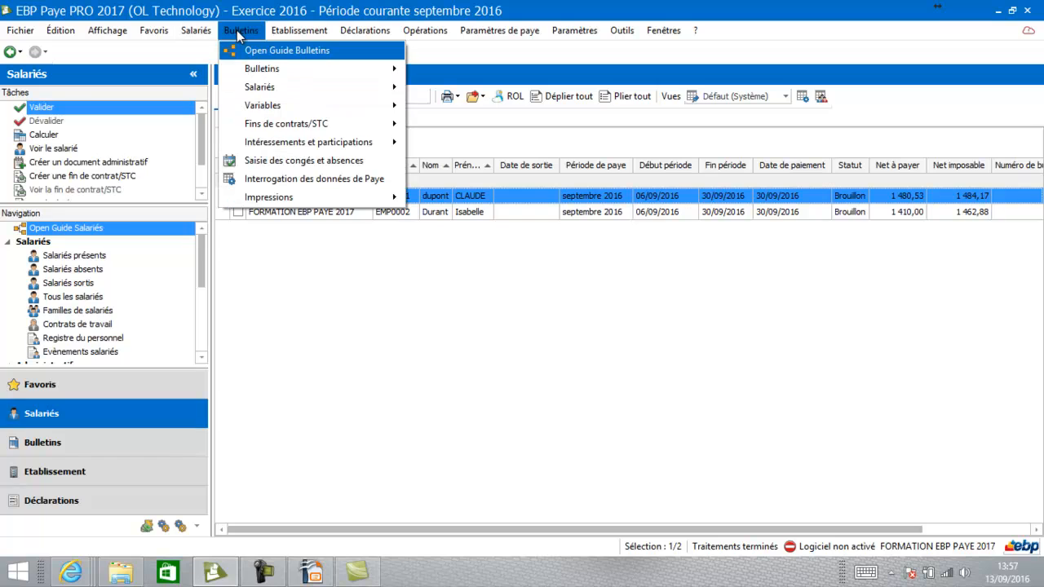
pyautogui.moveTo(246, 115)
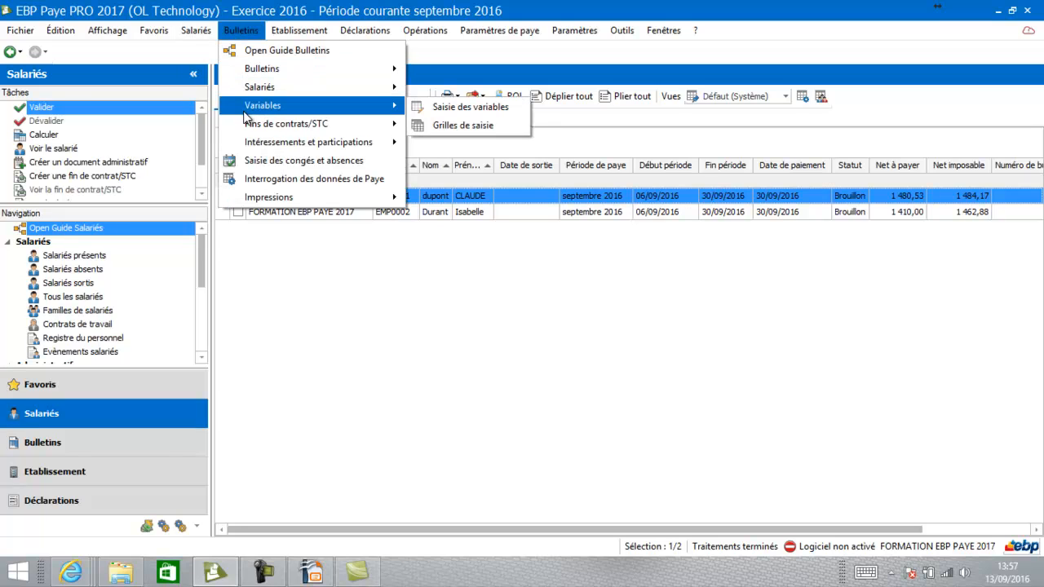
pyautogui.click(483, 124)
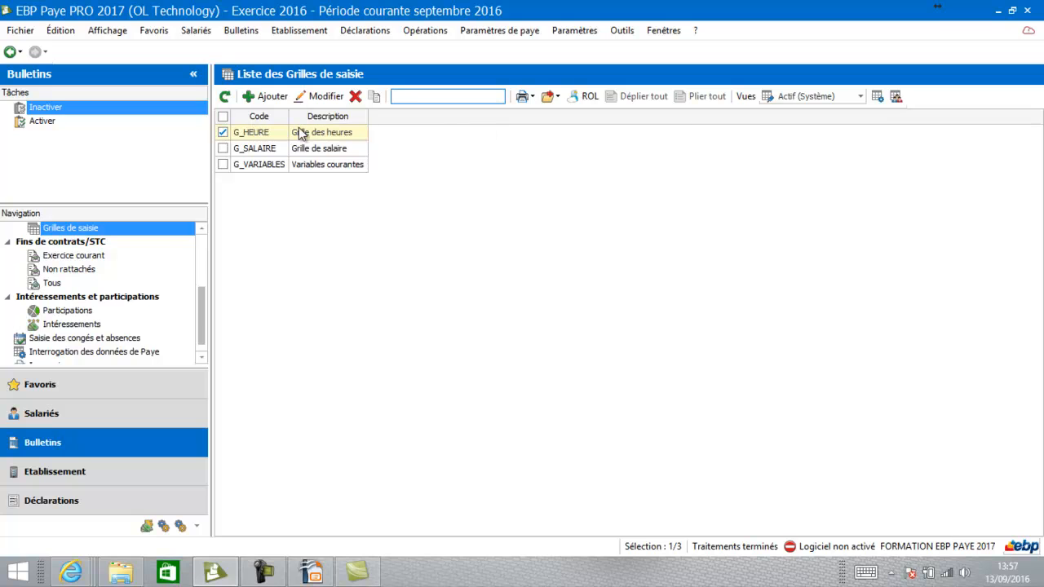
pyautogui.click(295, 138)
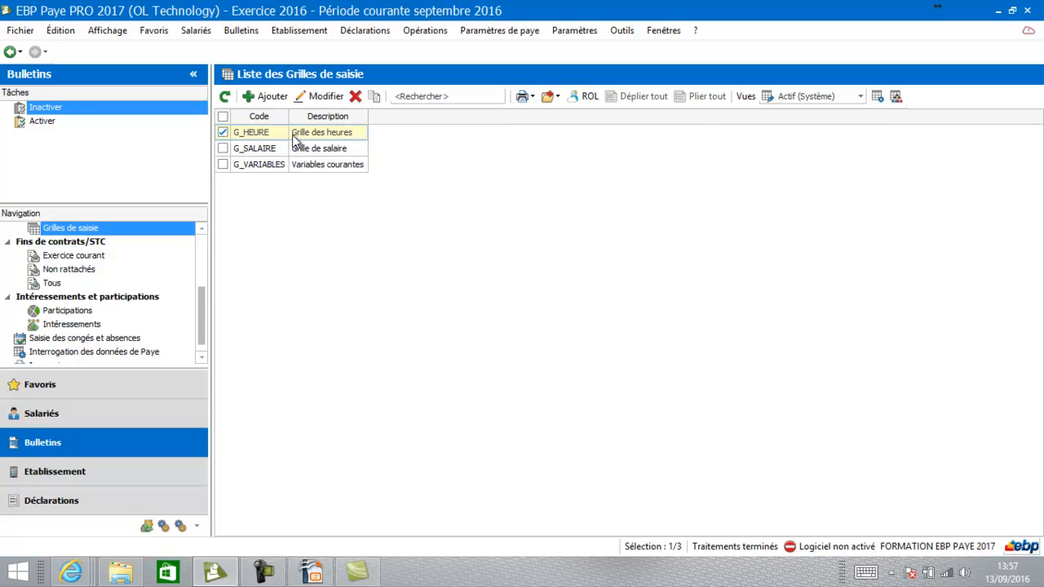
pyautogui.doubleClick(295, 139)
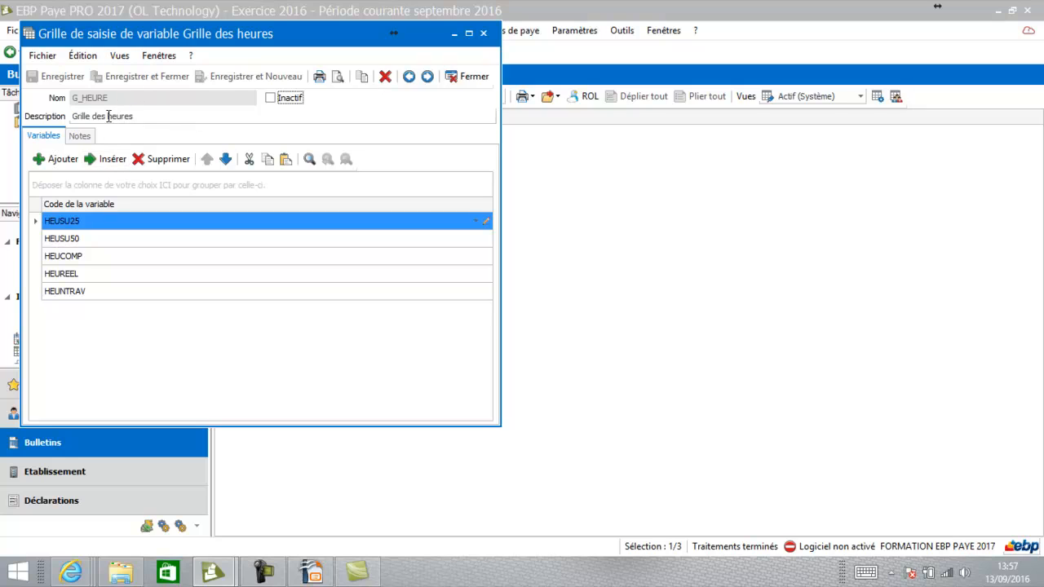
# Step: Add a blank variable line to the hours grid, view the selectable variables, and close the grid without saving
pyautogui.click(62, 160)
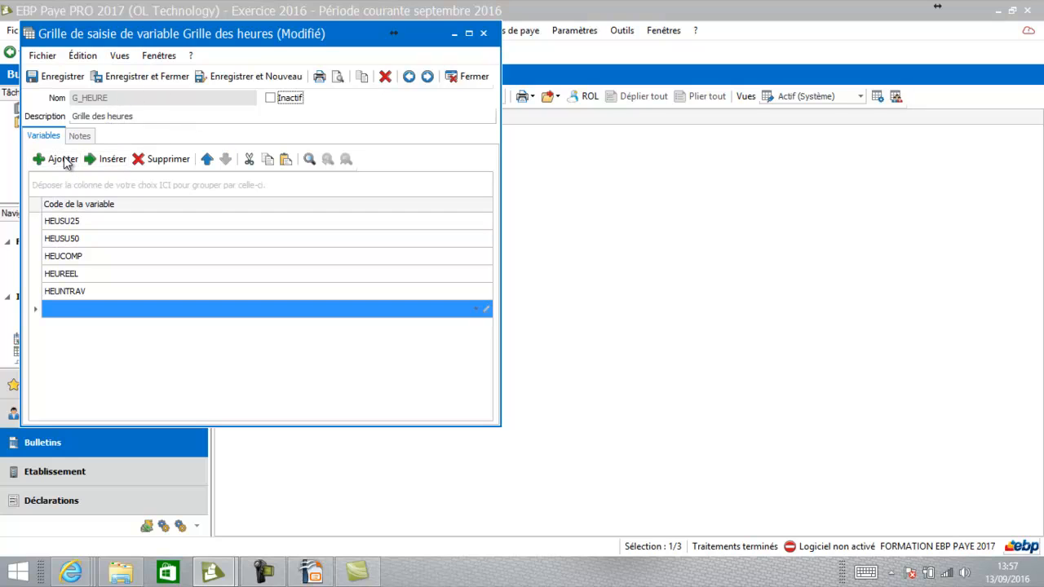
pyautogui.click(66, 310)
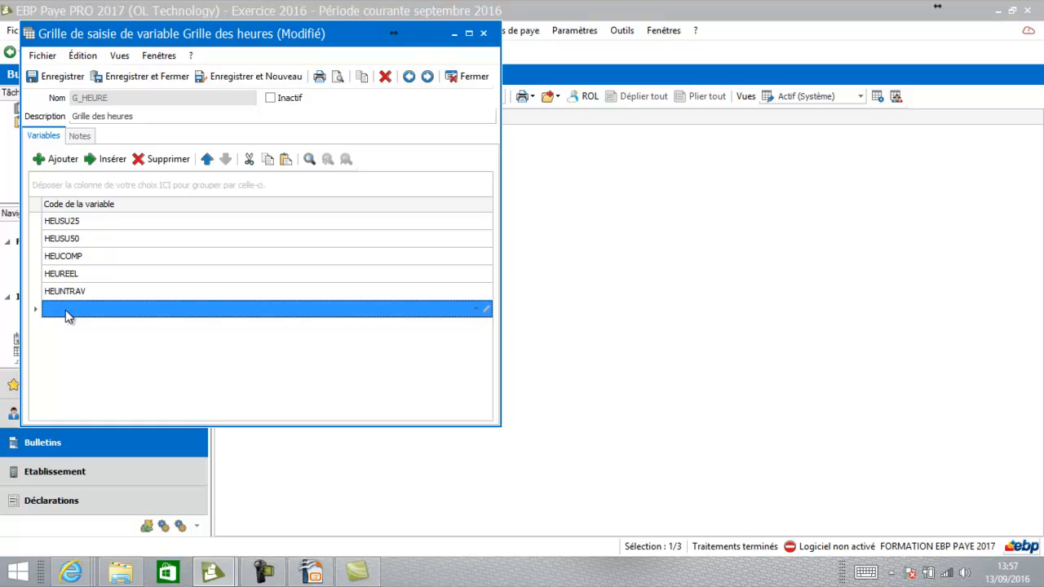
pyautogui.click(476, 310)
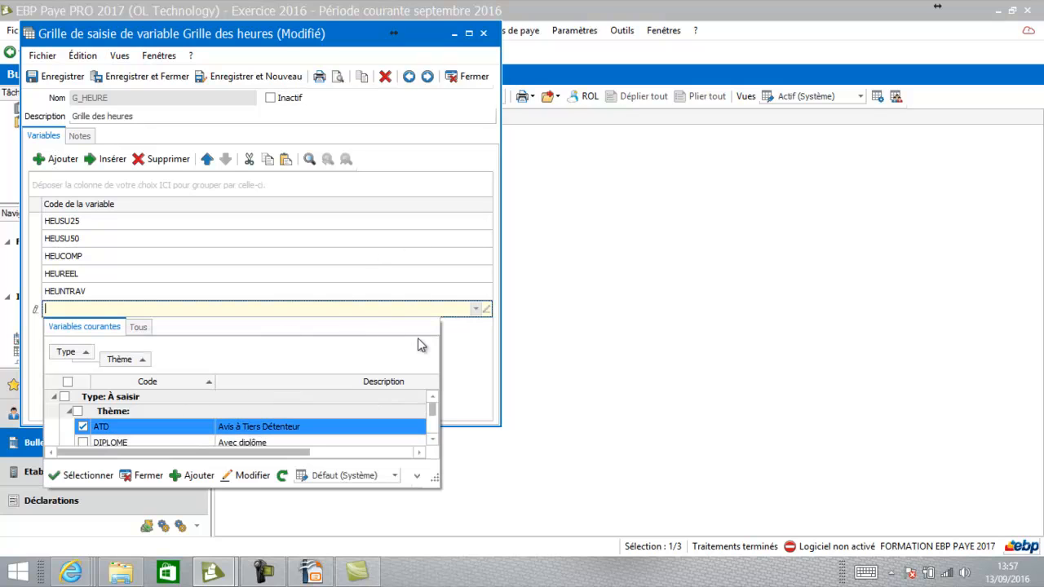
pyautogui.click(470, 79)
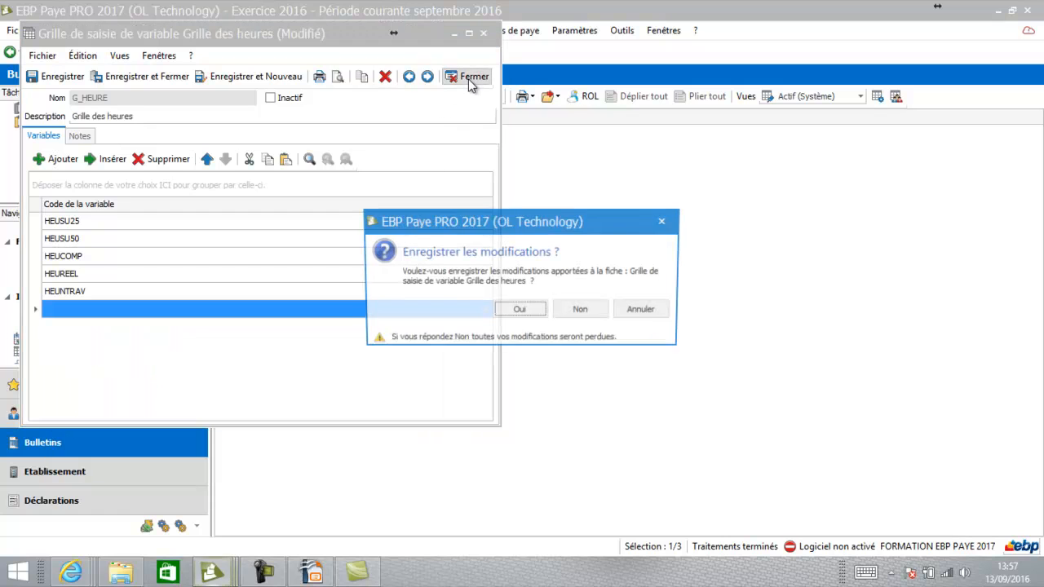
pyautogui.click(570, 314)
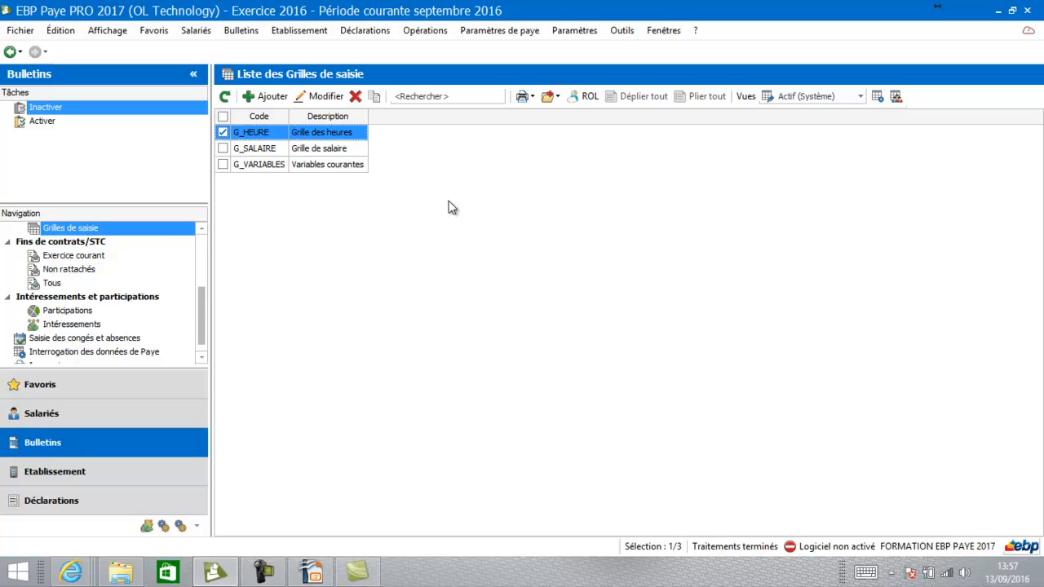
# Step: Examine the variables in the G_SALAIRE and G_VARIABLES entry grids, closing each grid after viewing
pyautogui.click(343, 147)
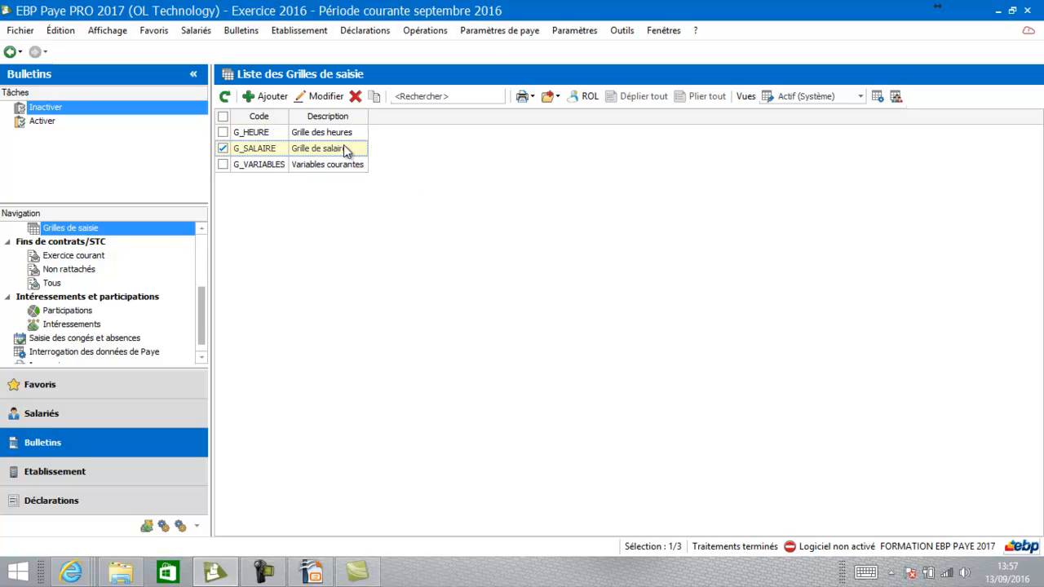
pyautogui.doubleClick(343, 147)
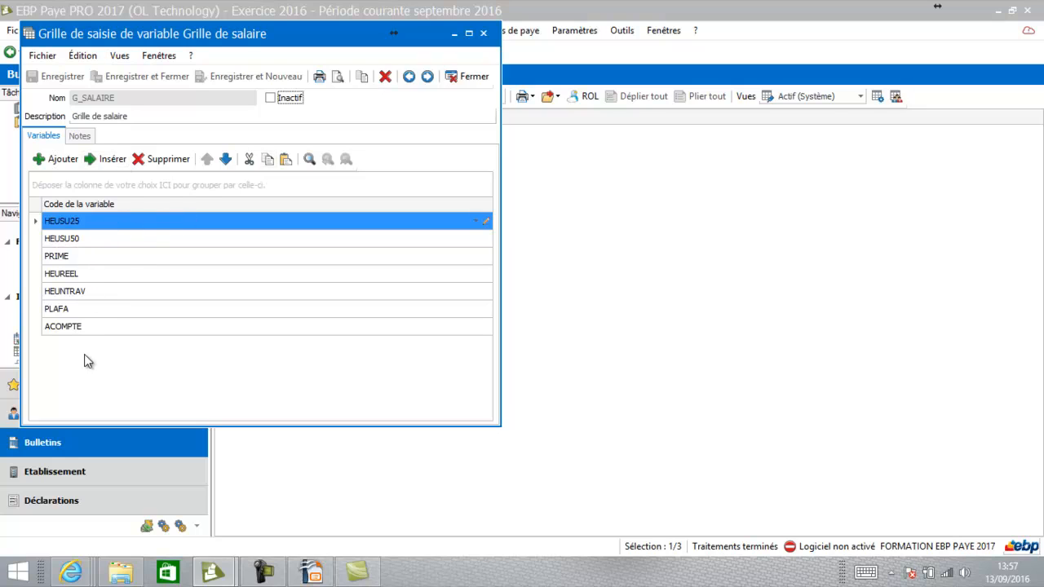
pyautogui.click(473, 78)
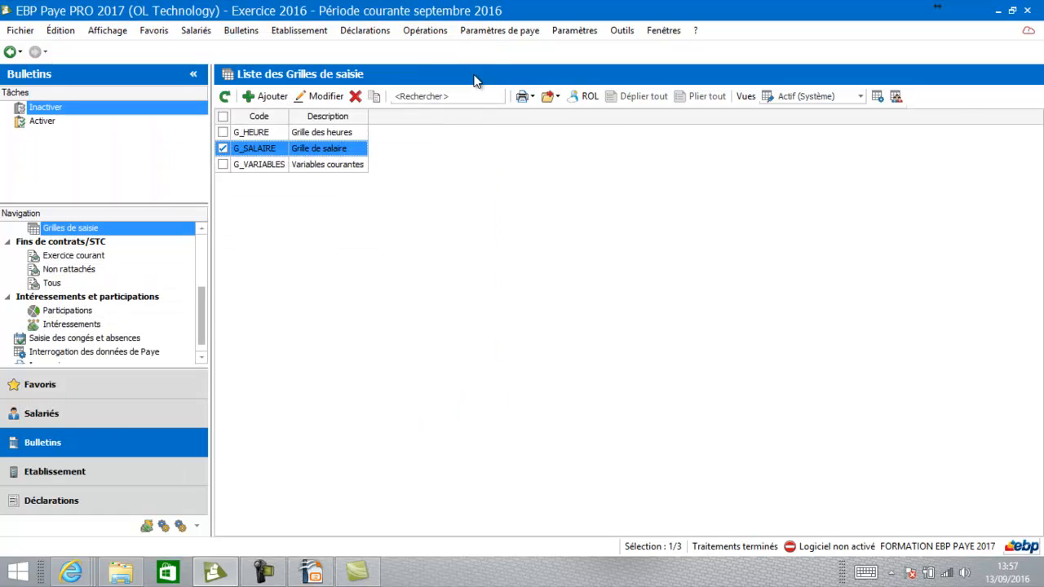
pyautogui.doubleClick(307, 167)
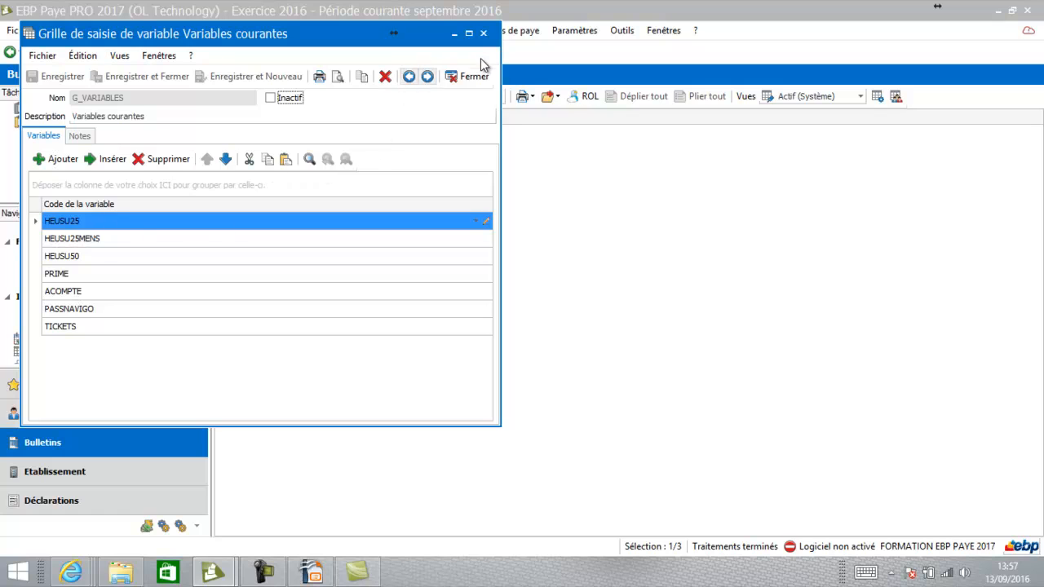
pyautogui.click(468, 76)
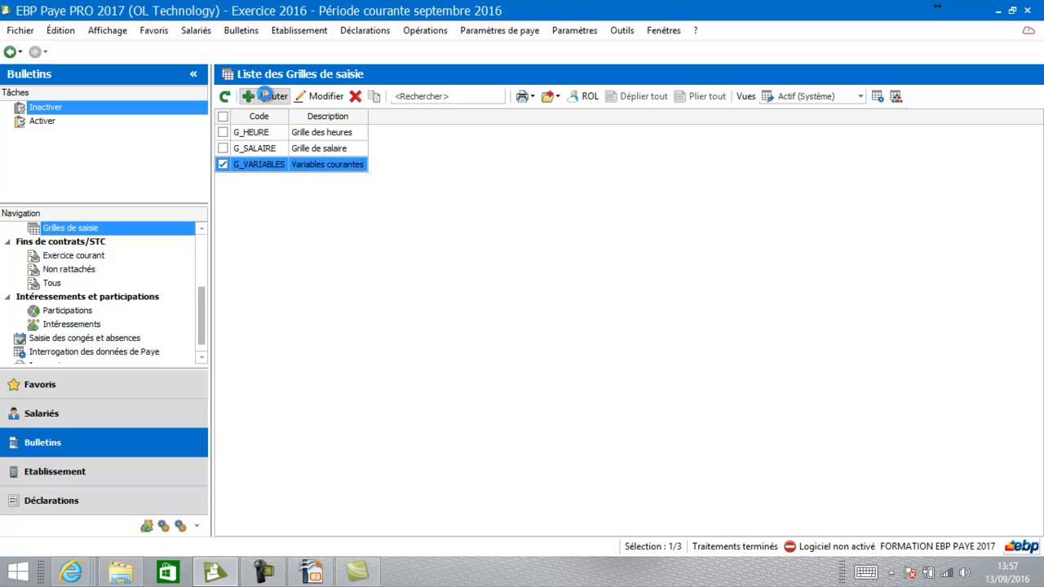
# Step: Start a new variable entry grid named CHAUFFEUR# with the description CHAUFFEUR
pyautogui.click(267, 97)
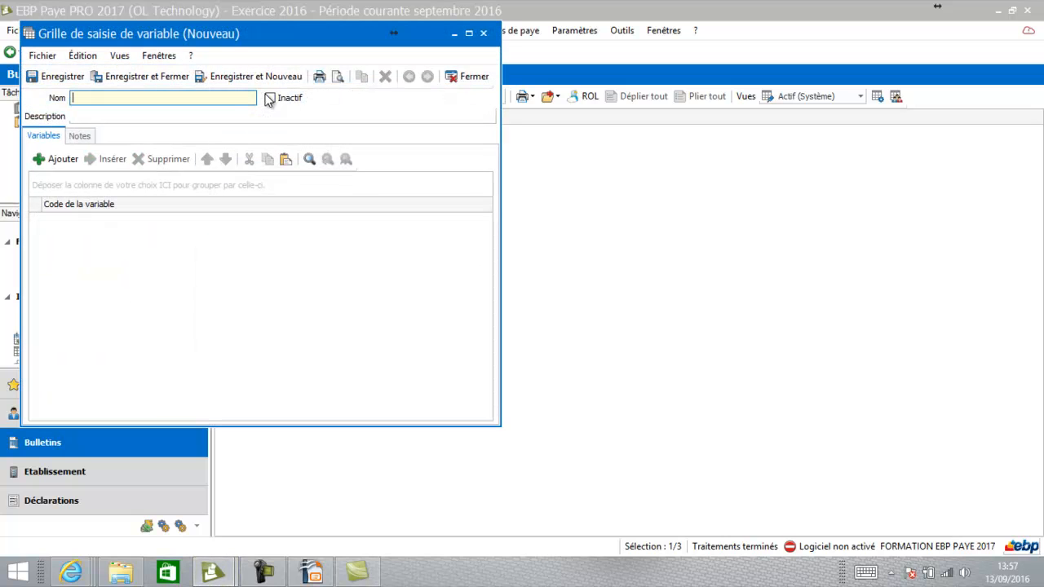
pyautogui.write('CHAUFFEUR#')
pyautogui.press('Tab')
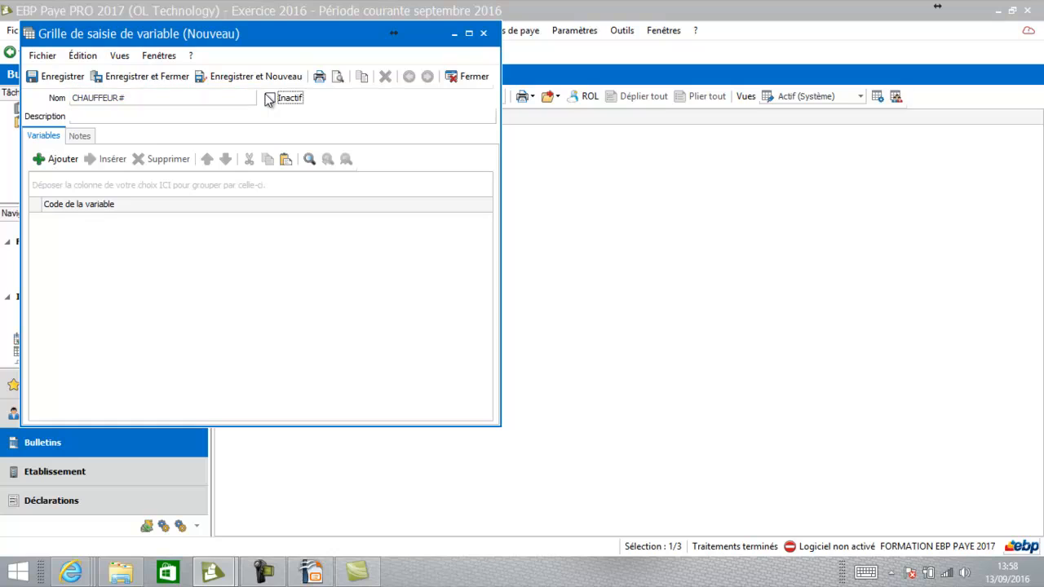
pyautogui.click(141, 121)
pyautogui.write('CHAUFFEUR')
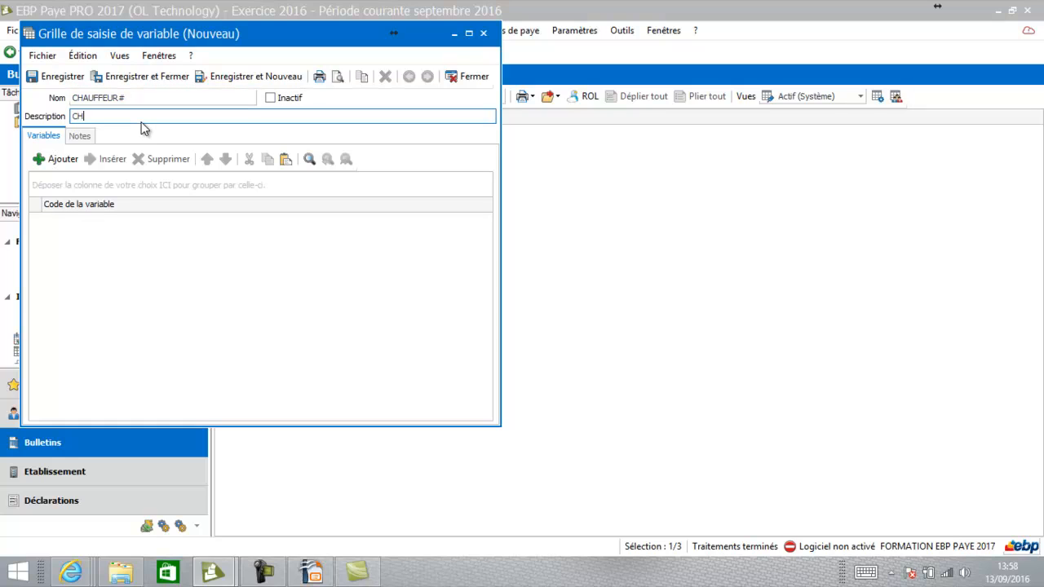
pyautogui.press('Tab')
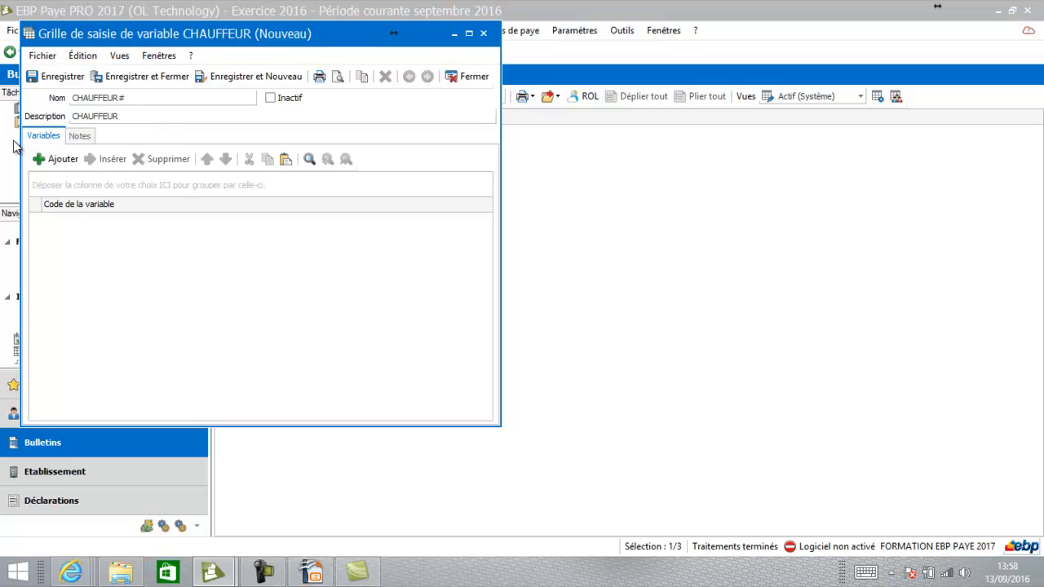
# Step: Add the variable HEUCOMP25 as the first line of the CHAUFFEUR# grid
pyautogui.click(67, 161)
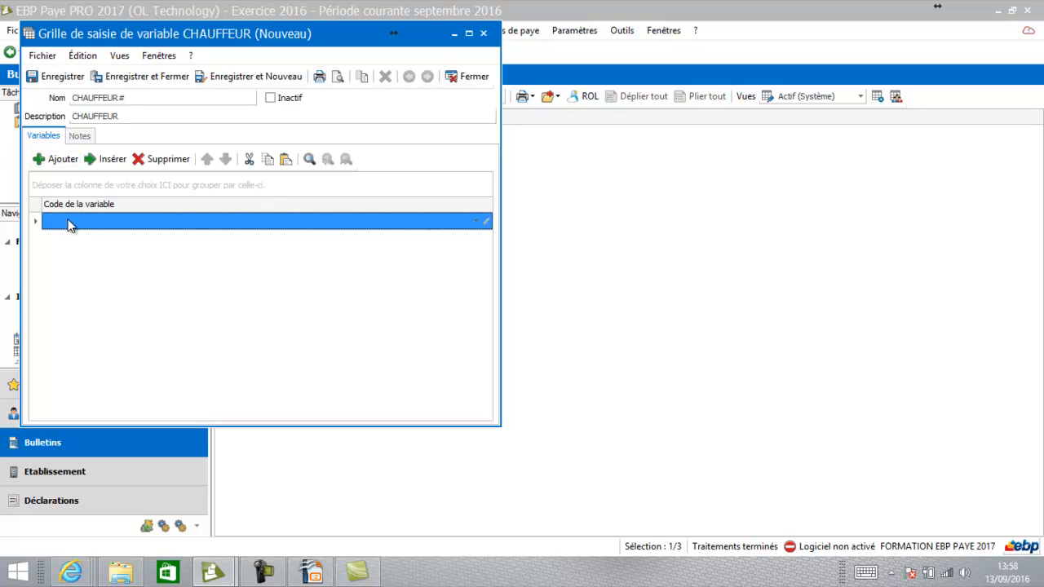
pyautogui.click(68, 222)
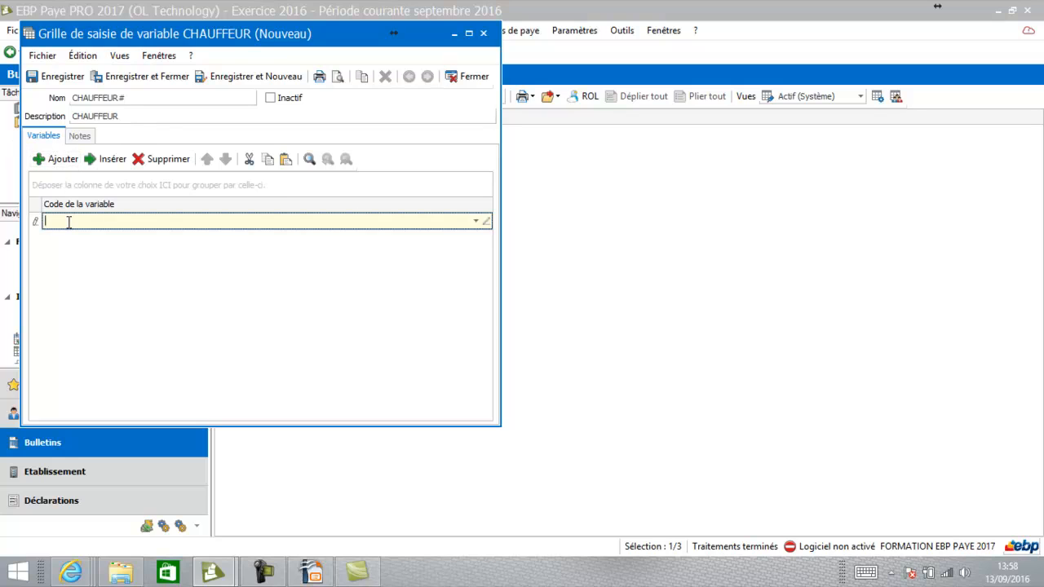
pyautogui.click(475, 221)
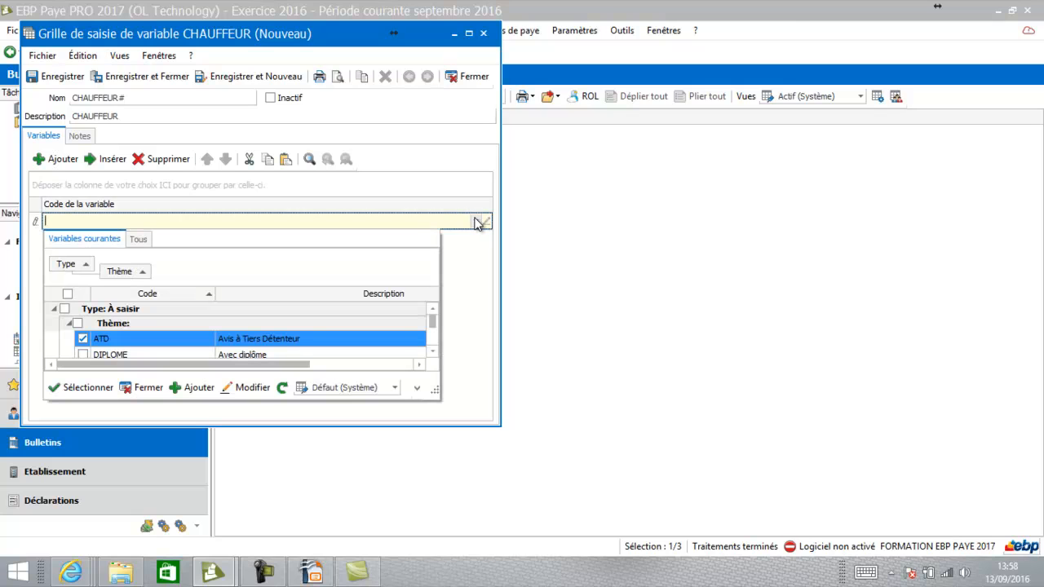
pyautogui.click(436, 351)
pyautogui.click(436, 351)
pyautogui.click(436, 351)
pyautogui.click(437, 352)
pyautogui.click(436, 351)
pyautogui.click(437, 351)
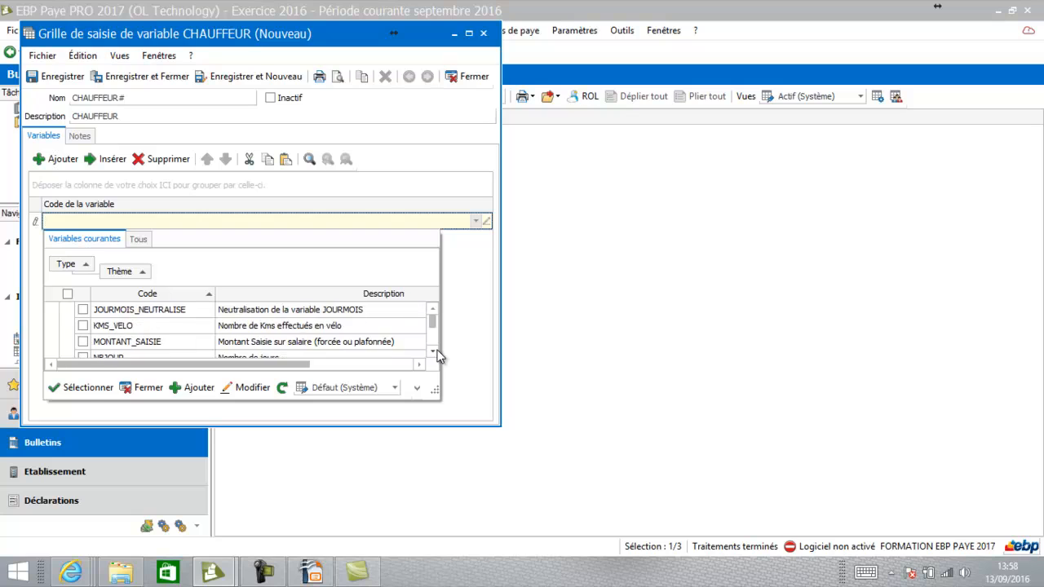
pyautogui.scroll(3, 191, 391)
pyautogui.click(189, 403)
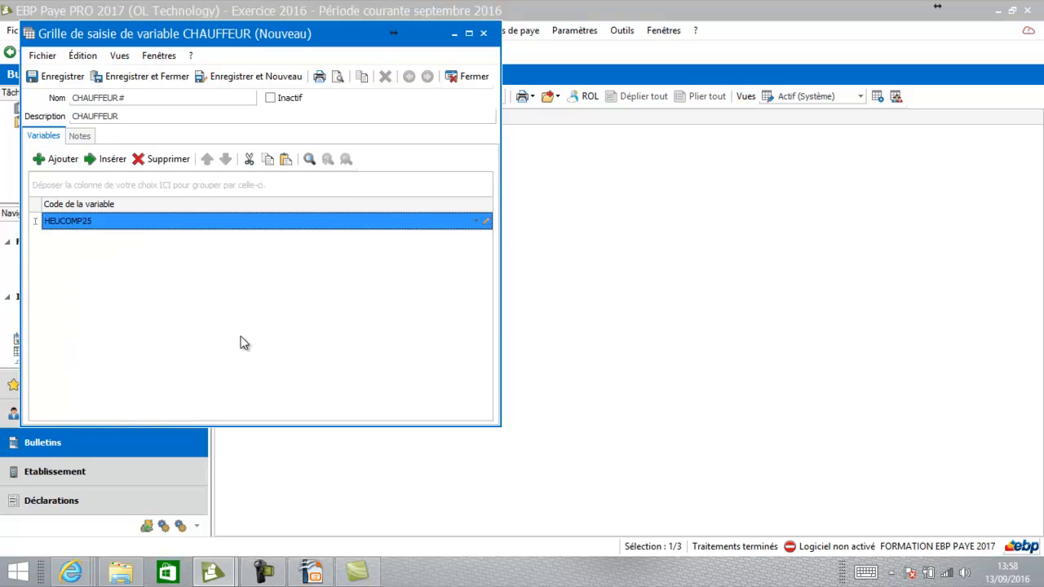
# Step: Add the variable NB_REPAS_RESTAURANT from the theme Frais professionnels - Repas as a second line, and save and close the grid
pyautogui.click(71, 161)
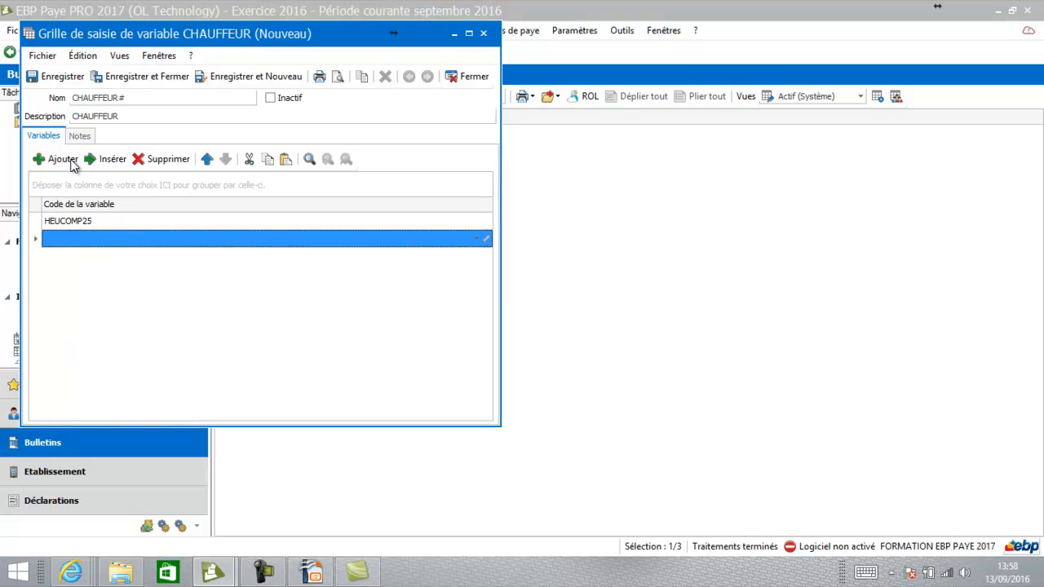
pyautogui.click(84, 240)
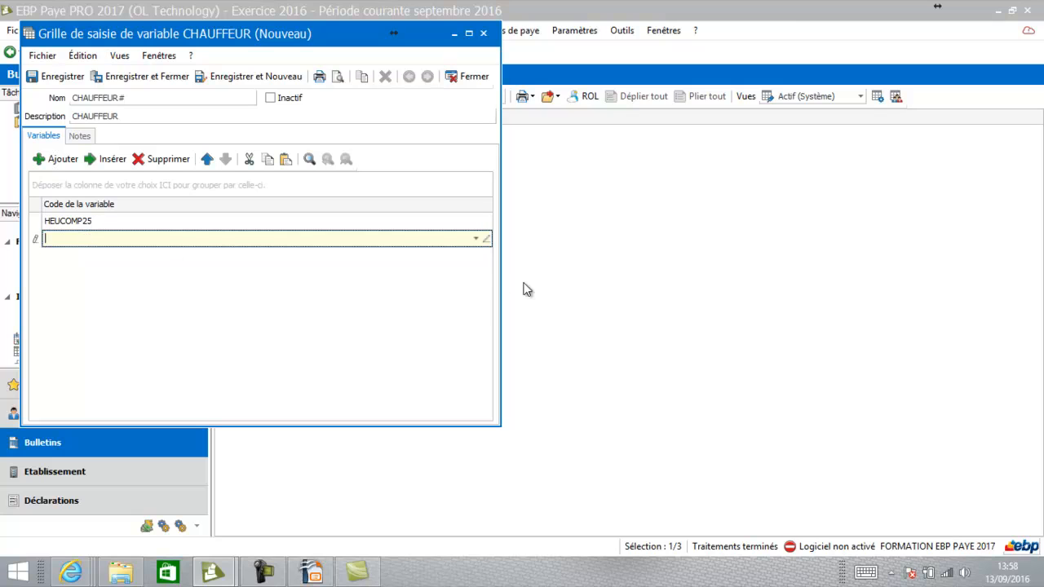
pyautogui.click(476, 239)
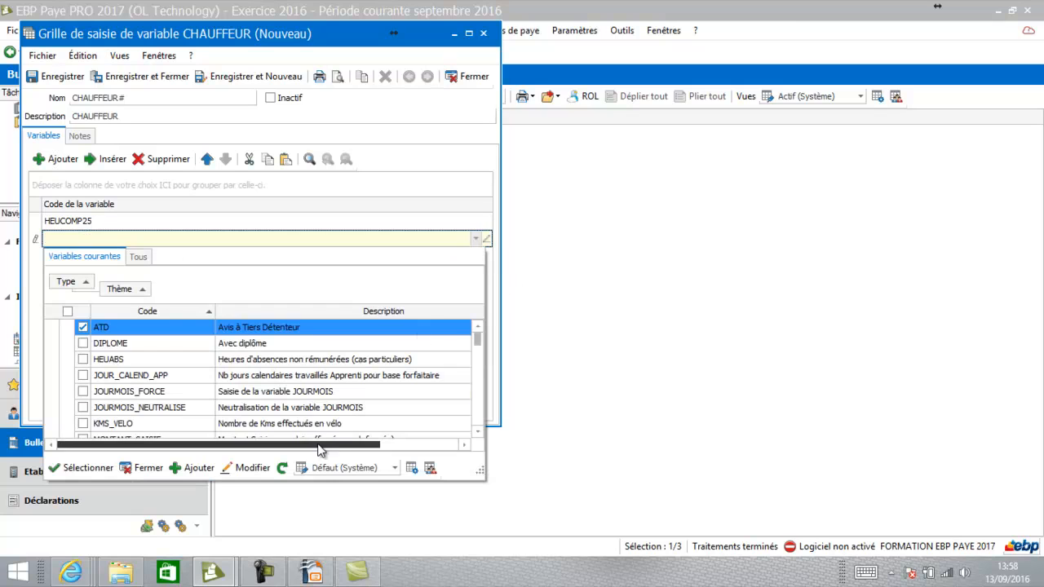
pyautogui.click(148, 289)
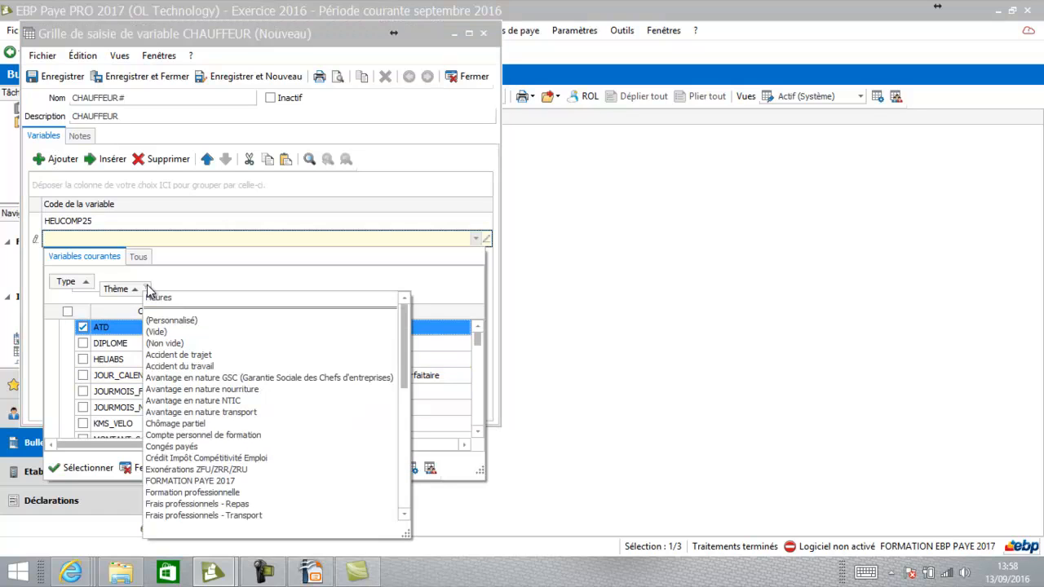
pyautogui.click(186, 504)
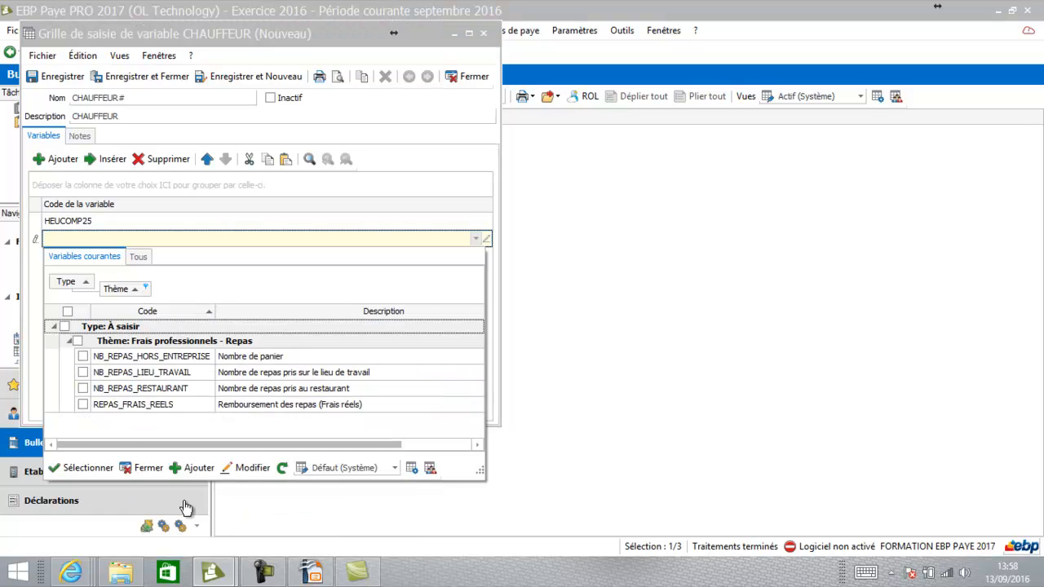
pyautogui.click(183, 389)
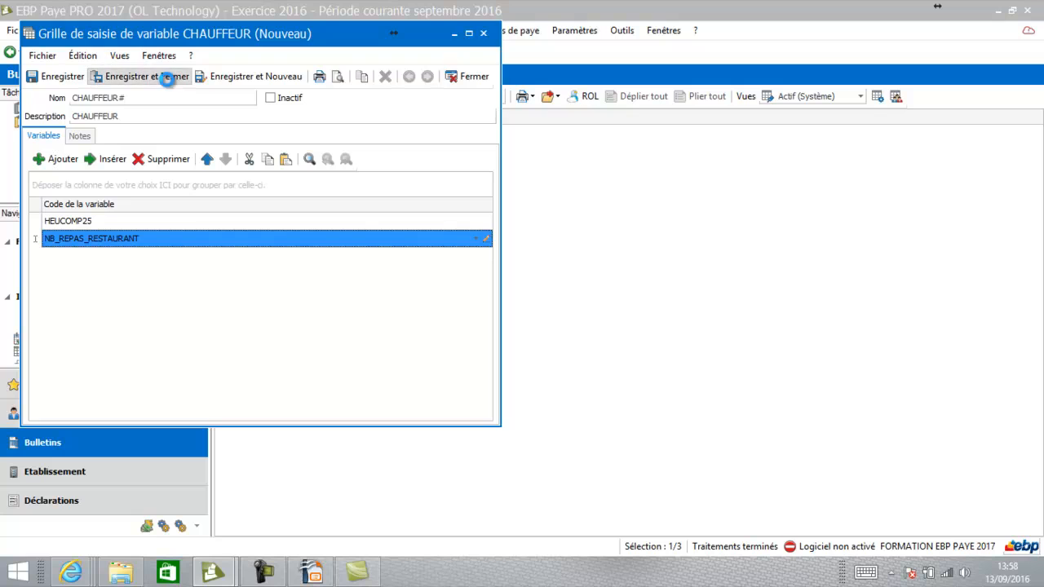
pyautogui.click(165, 78)
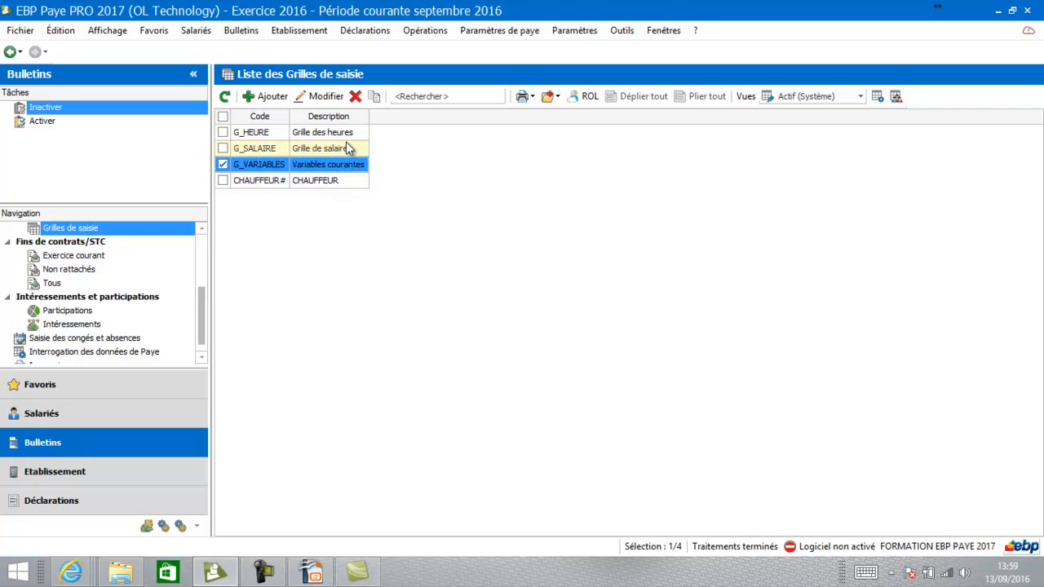
# Step: Open the payroll variables entry (Saisie des variables) and filter the employees by the profile EMPLOYE CDI
pyautogui.click(234, 32)
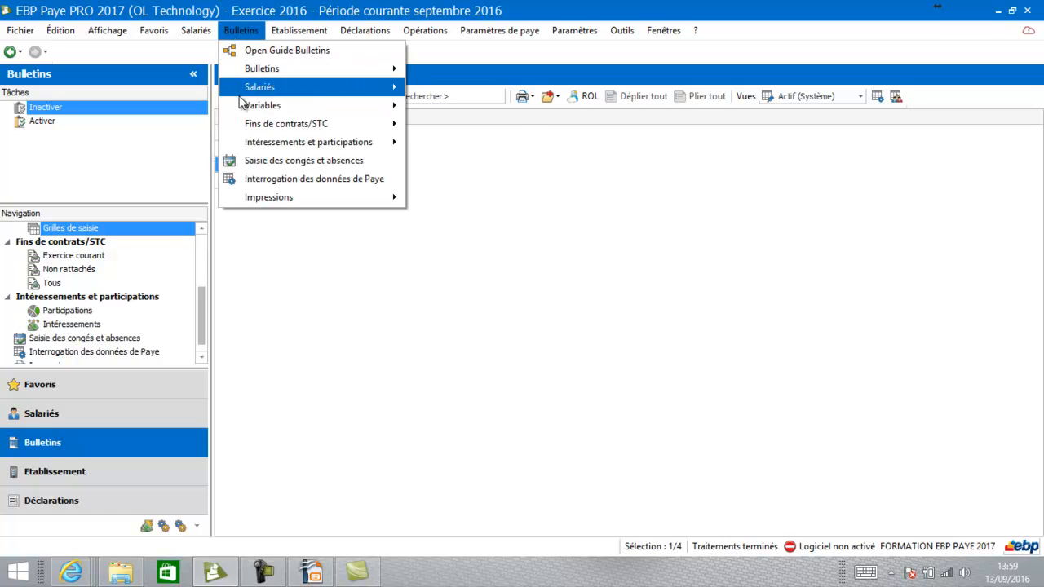
pyautogui.moveTo(253, 108)
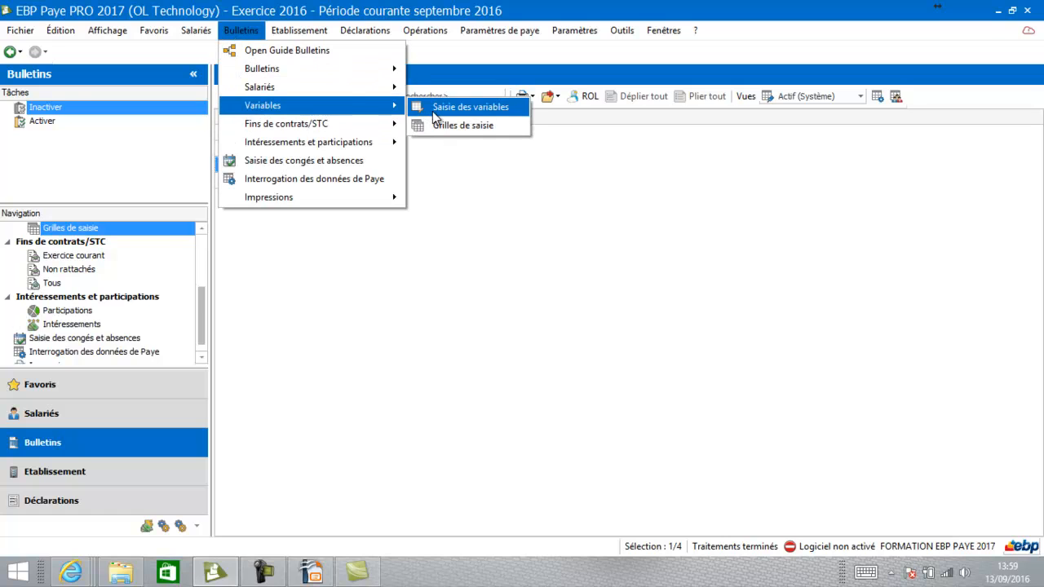
pyautogui.click(432, 111)
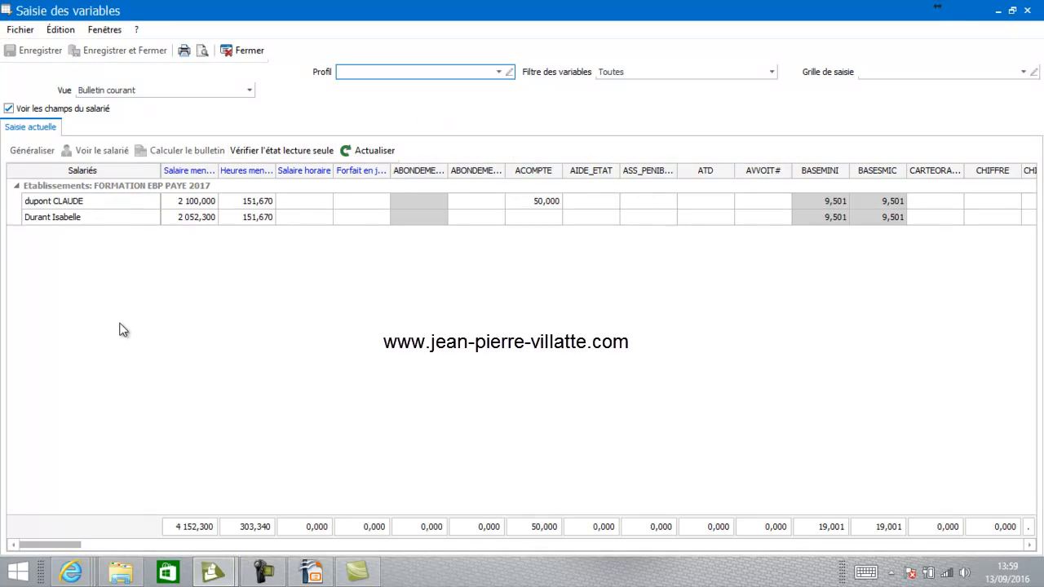
pyautogui.click(498, 72)
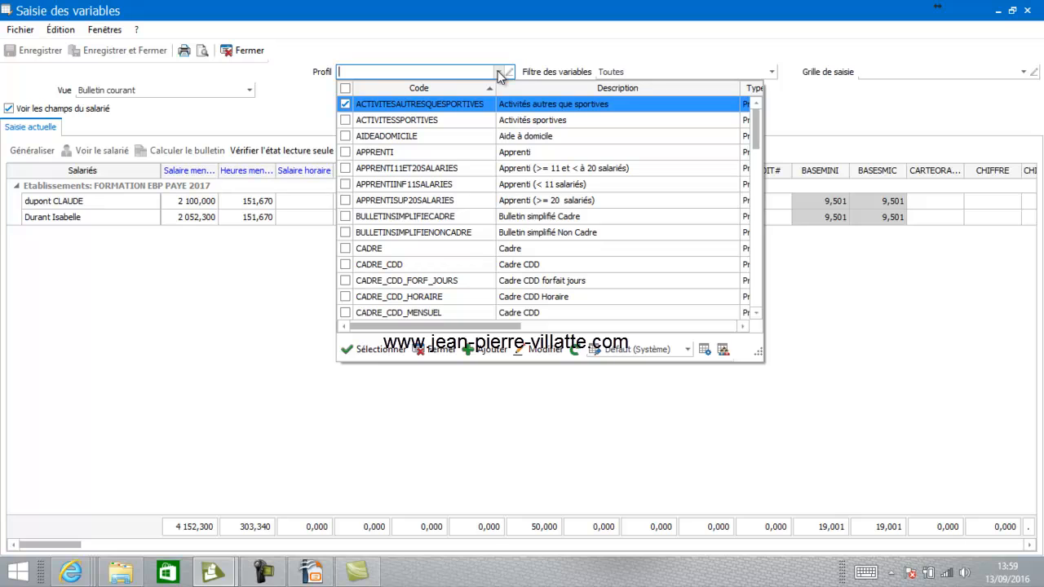
pyautogui.write('EMPLOY')
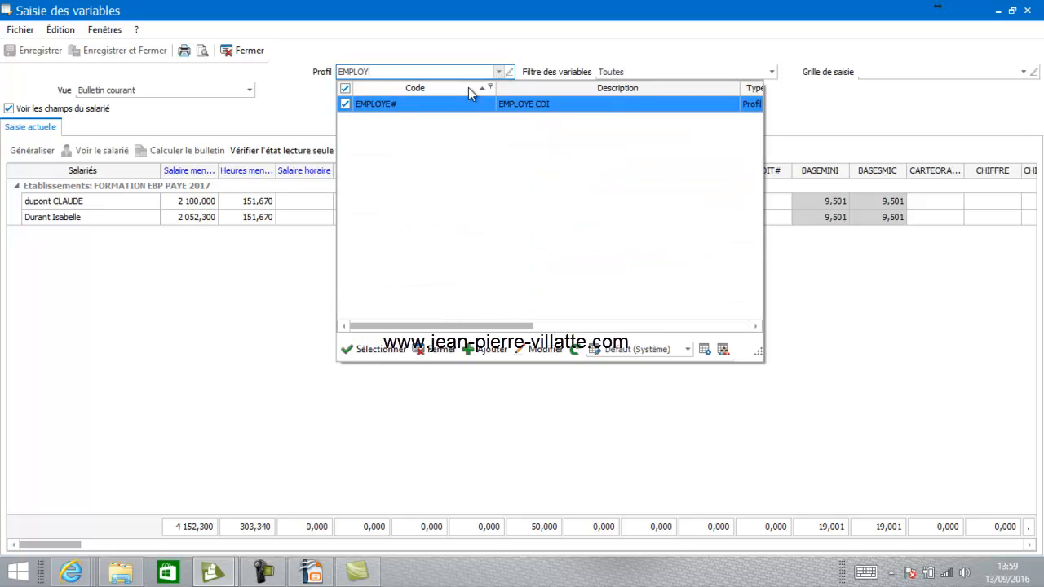
pyautogui.click(458, 100)
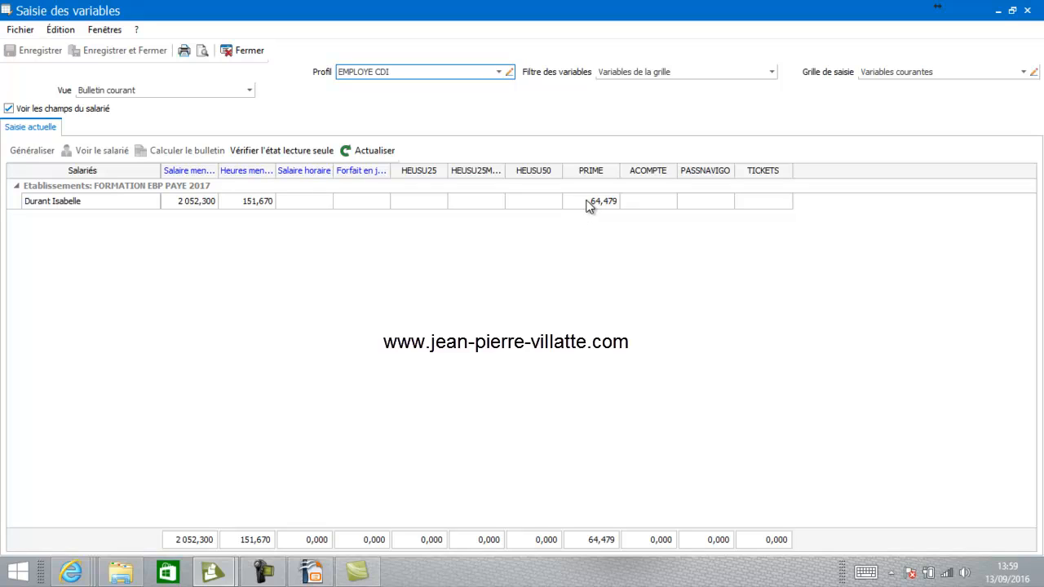
# Step: Enter 60 for ACOMPTE and 15 for TICKETS on the line of the EMPLOYE CDI employee
pyautogui.click(636, 203)
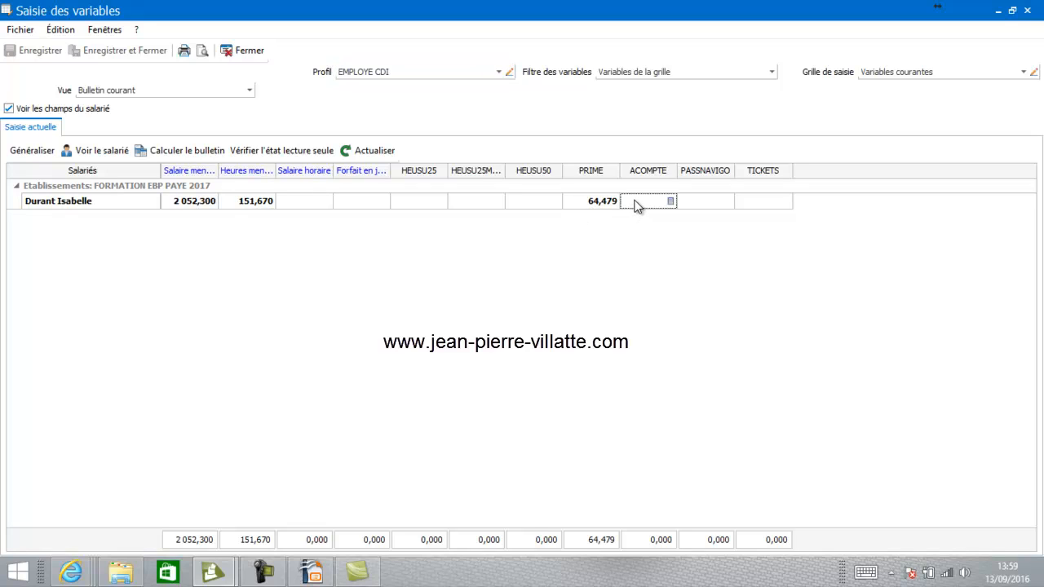
pyautogui.write('60')
pyautogui.press('Tab')
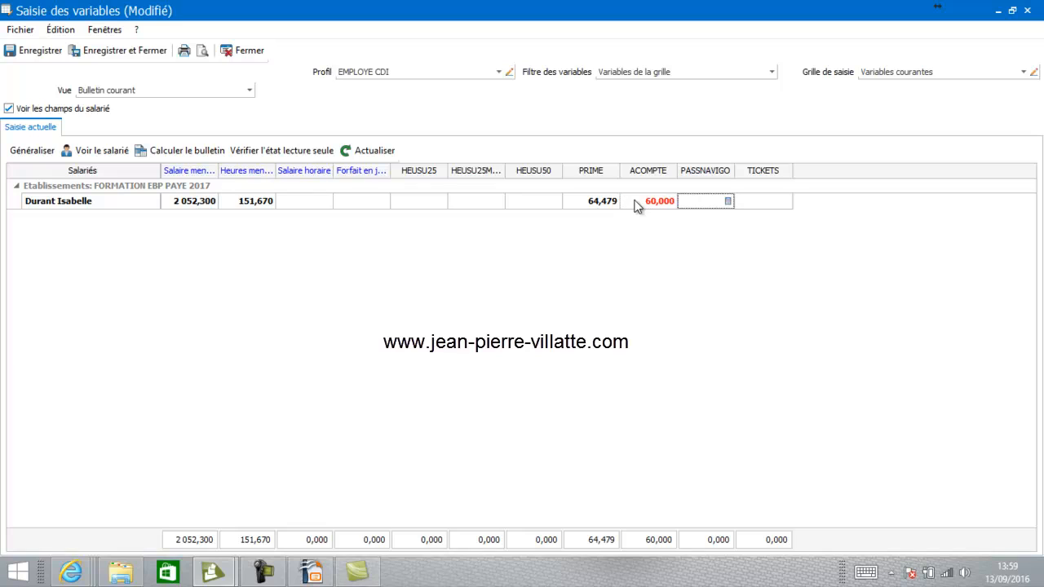
pyautogui.click(748, 204)
pyautogui.write('15')
pyautogui.press('Return')
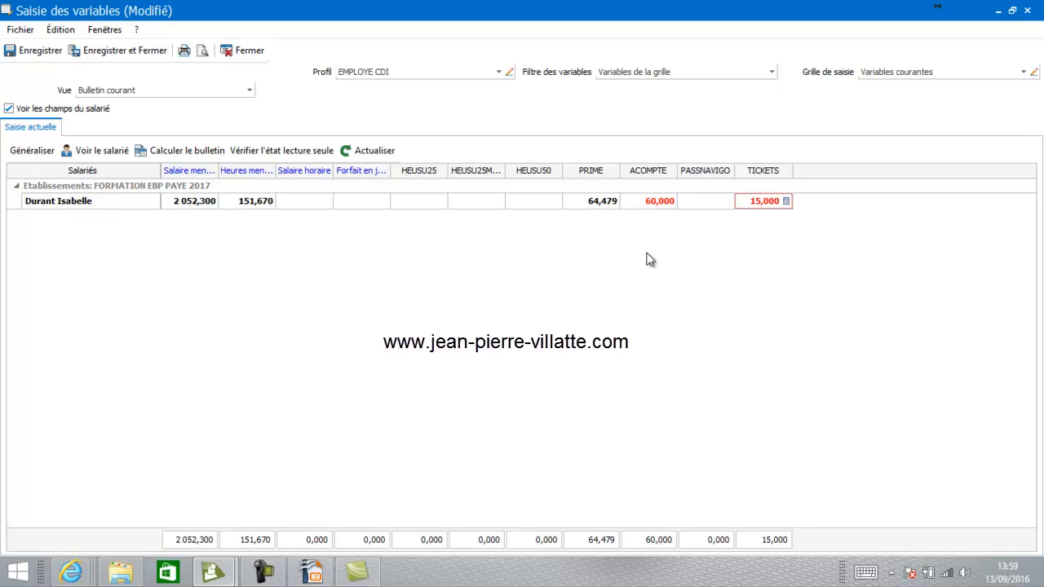
# Step: Switch the entry grid to Grille des heures (G_HEURE) and save the modified variables
pyautogui.click(1024, 72)
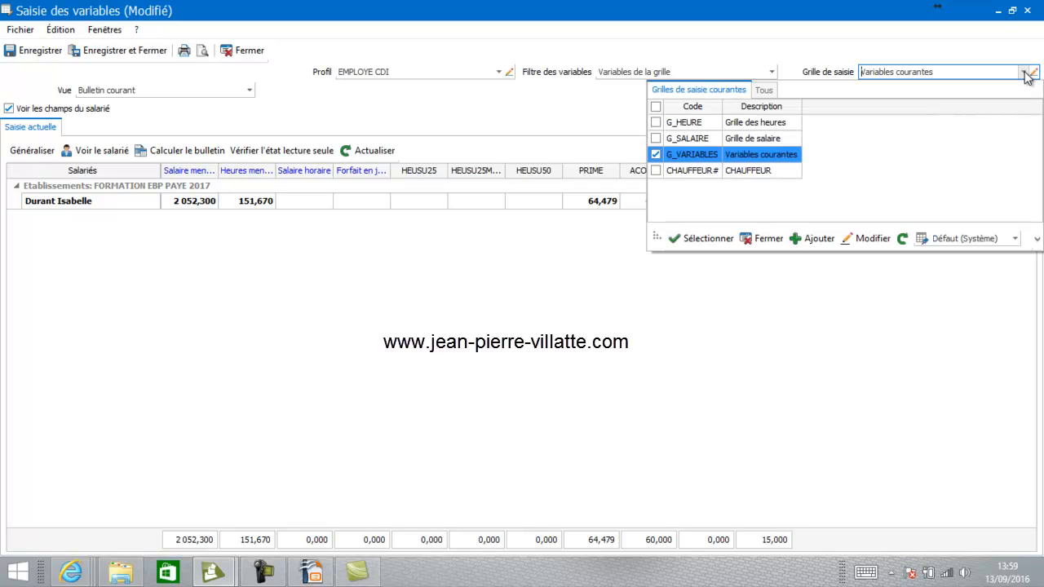
pyautogui.click(674, 127)
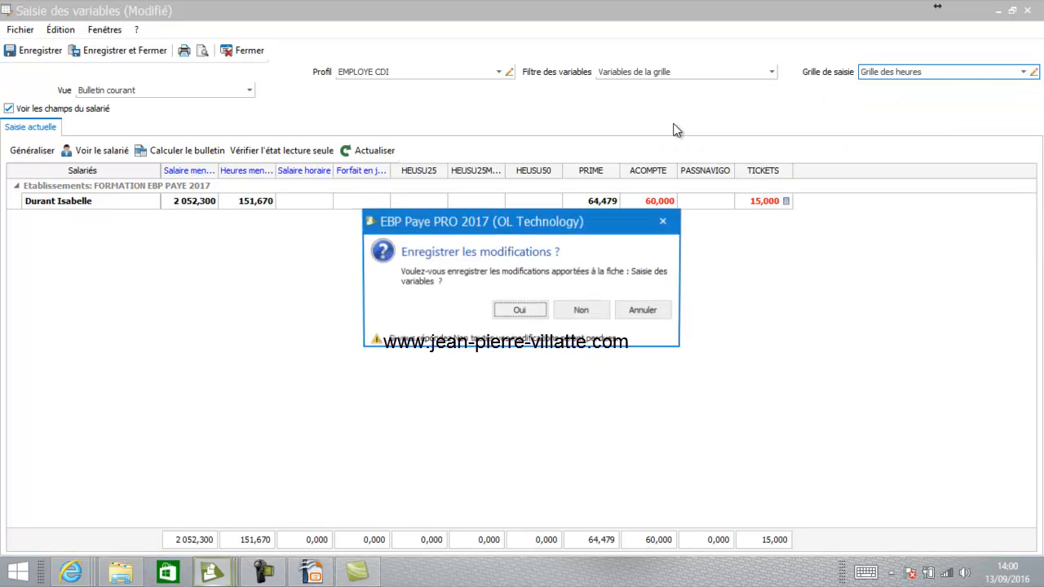
pyautogui.click(522, 311)
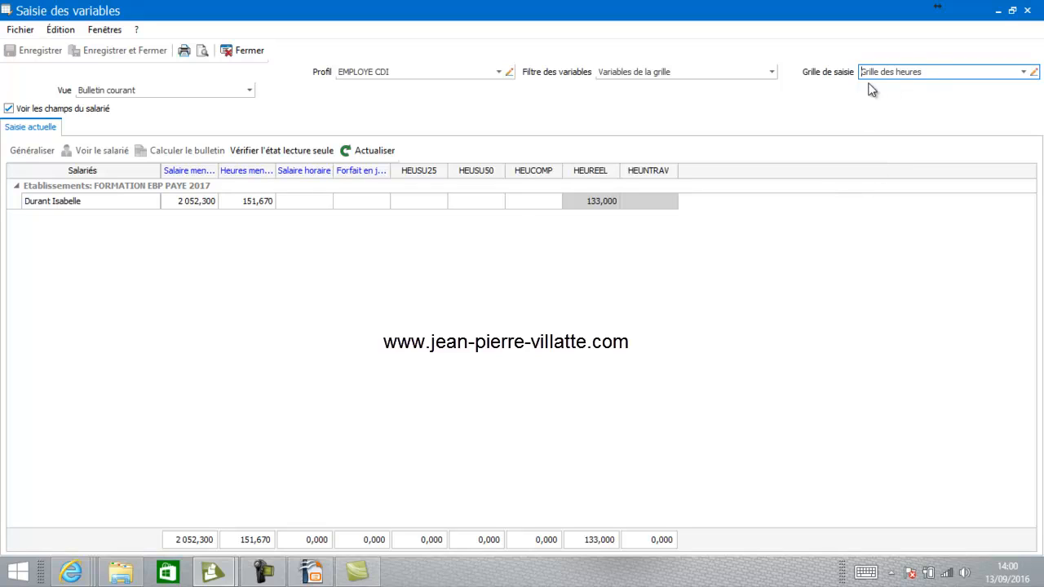
# Step: Filter the employees by the profile Non cadre CDI and use the entry grid G_VARIABLES (Variables courantes)
pyautogui.click(499, 73)
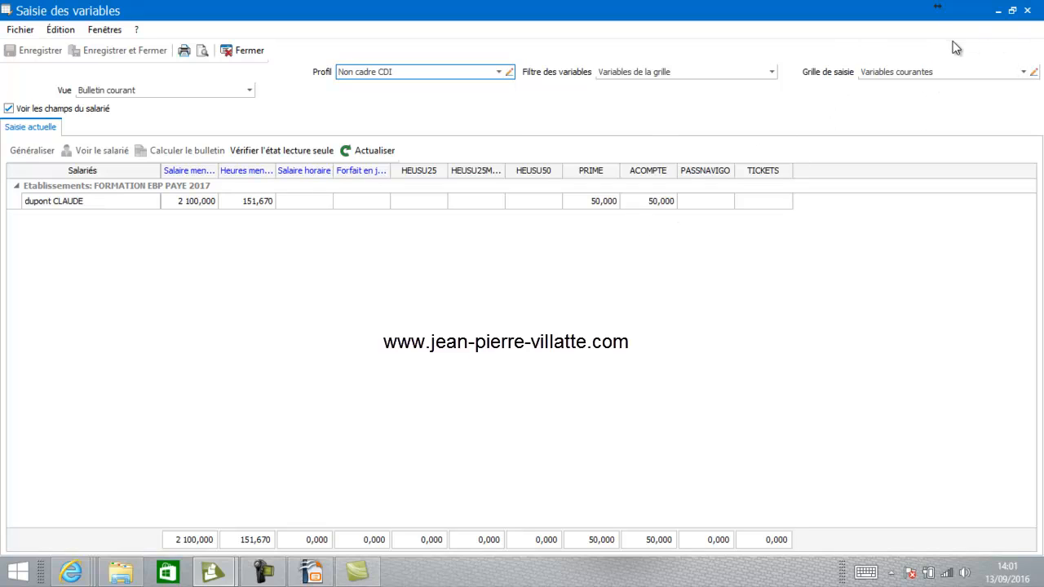
pyautogui.click(1025, 75)
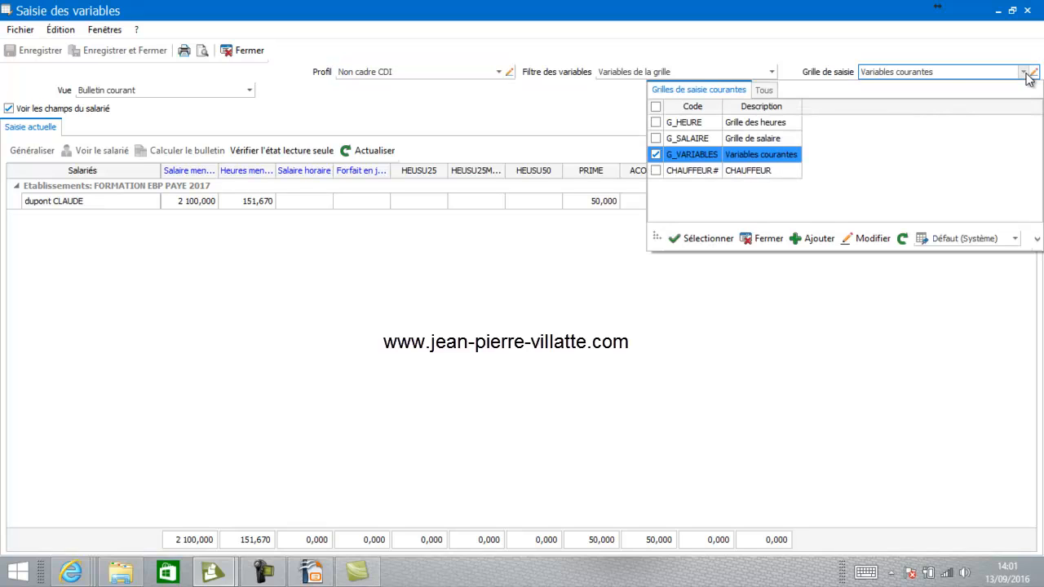
pyautogui.click(707, 155)
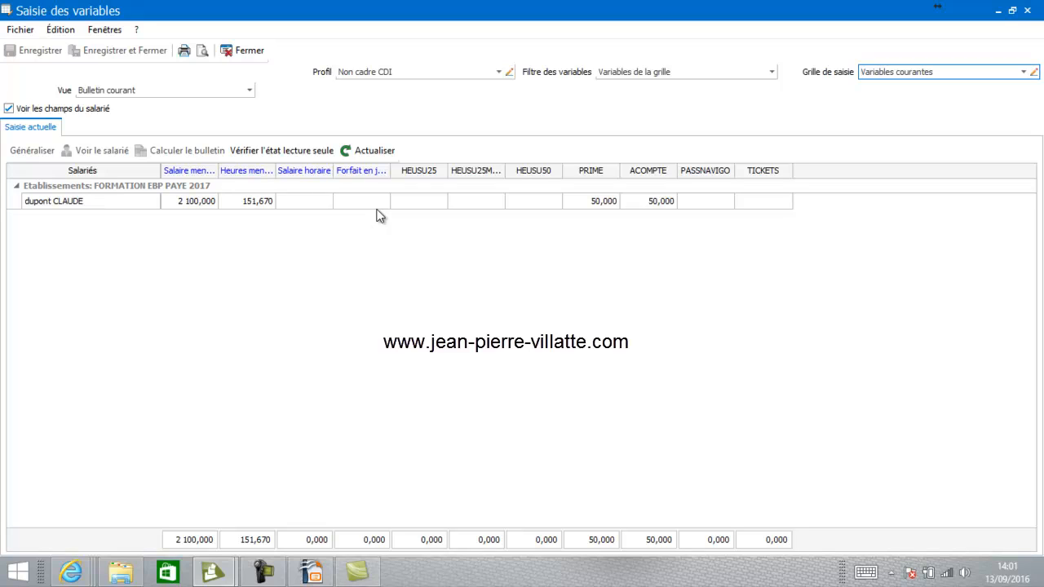
# Step: Set HEUSU25 to 5 for the Non cadre CDI employee
pyautogui.click(428, 202)
pyautogui.click(427, 203)
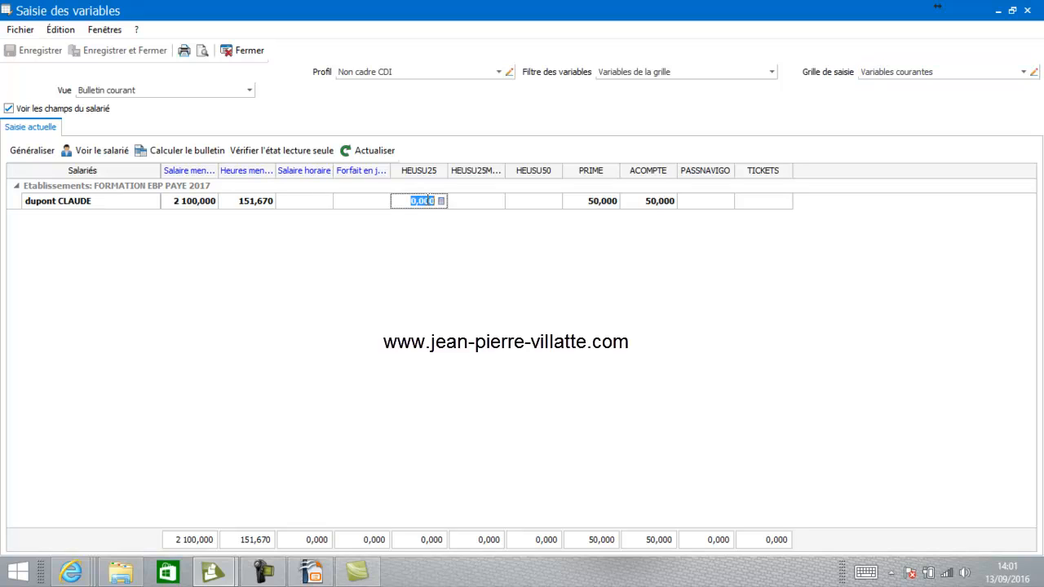
pyautogui.write('5')
pyautogui.press('Tab')
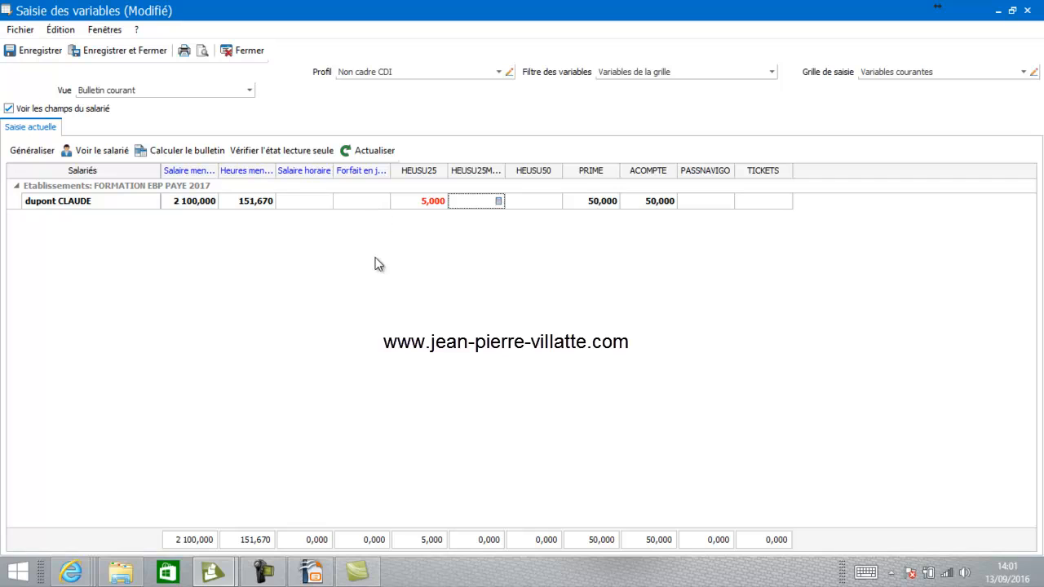
# Step: Clear the profile filter to list all employees and save the modified variables
pyautogui.click(500, 72)
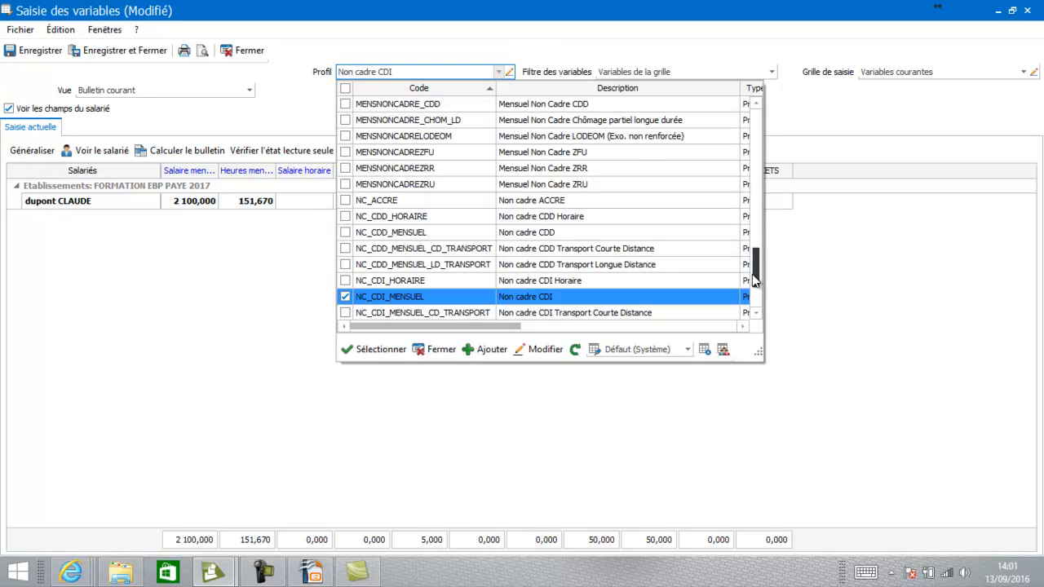
pyautogui.moveTo(761, 274); pyautogui.dragTo(772, 119)
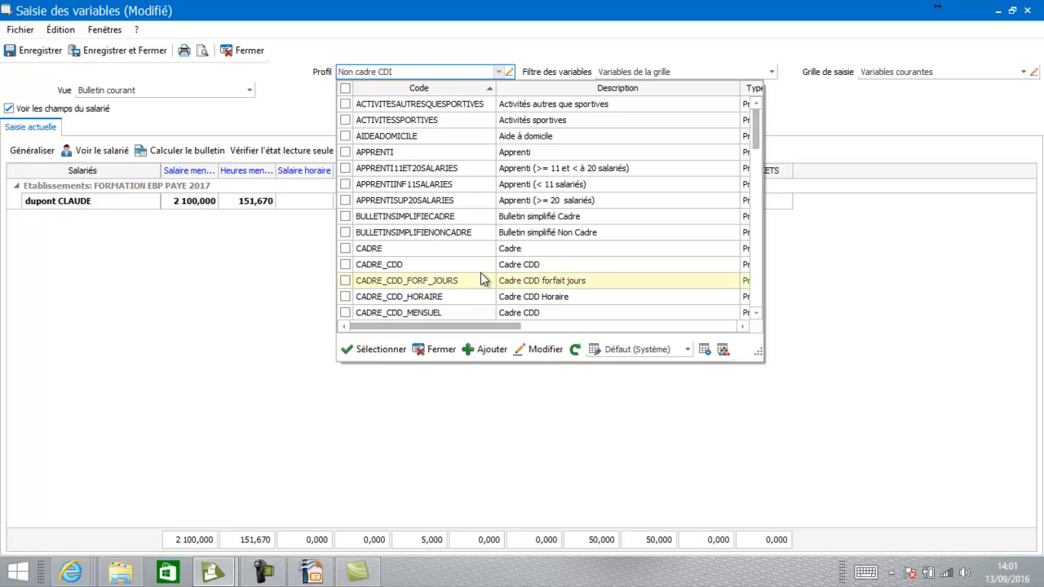
pyautogui.click(446, 351)
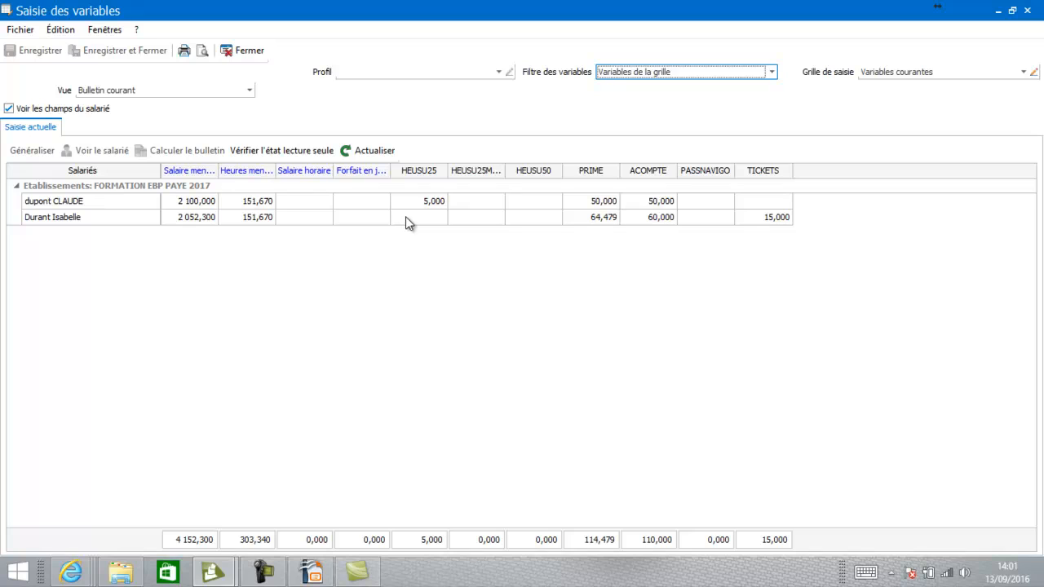
# Step: Set HEUSU25 to 3 for the second employee and calculate that employee's payslip, saving the modified variables
pyautogui.click(411, 219)
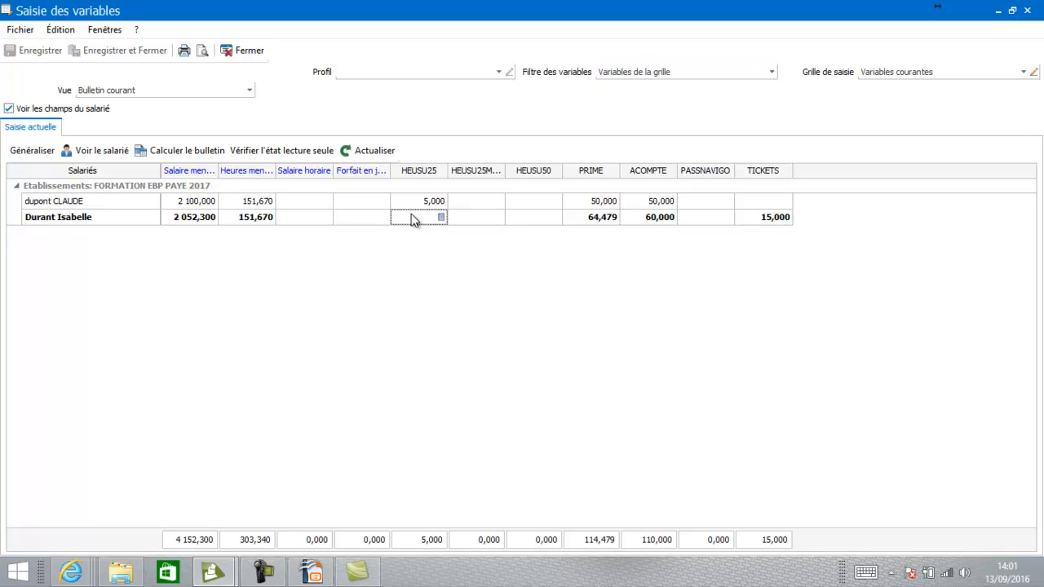
pyautogui.click(413, 217)
pyautogui.write('3')
pyautogui.press('Tab')
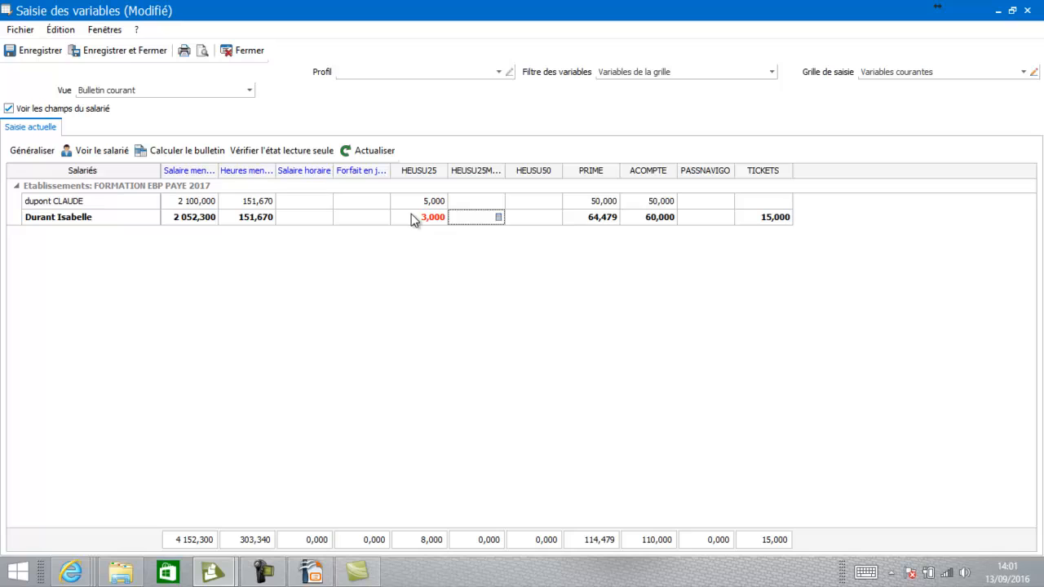
pyautogui.click(196, 153)
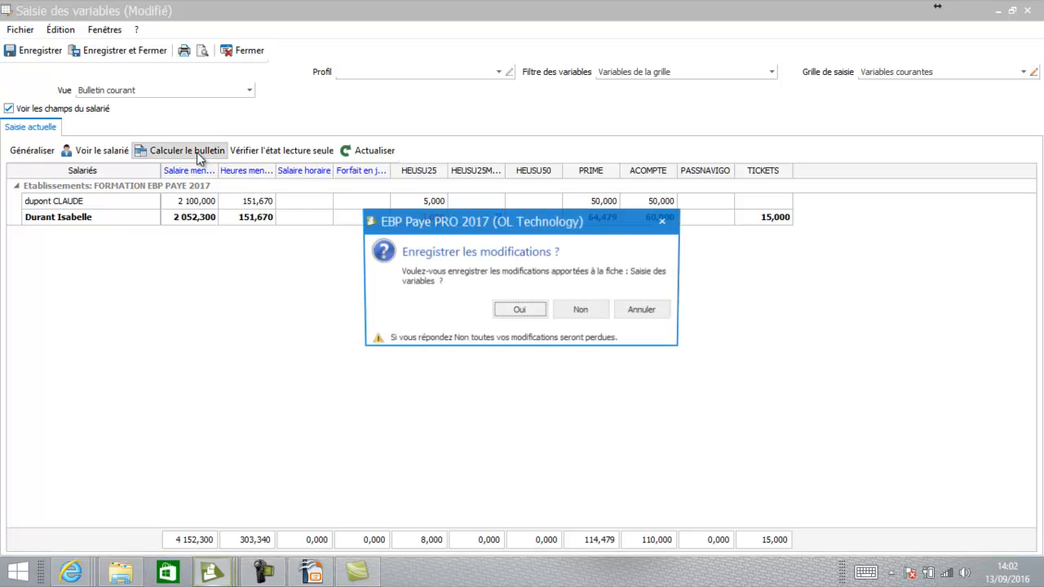
pyautogui.click(523, 311)
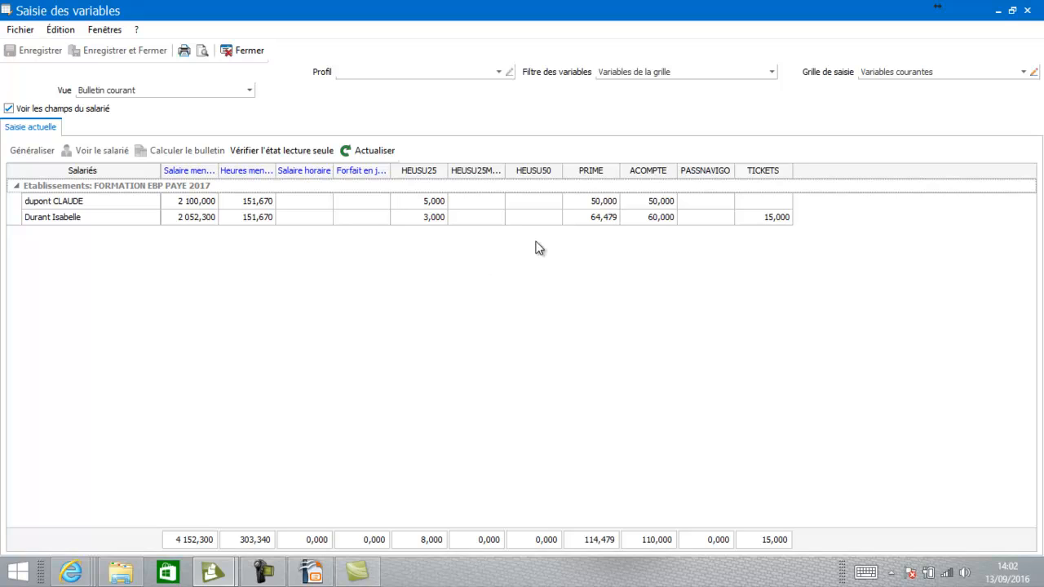
# Step: Set PRIME to 70 for the first employee and generalise this value to all employees in the grid
pyautogui.click(582, 205)
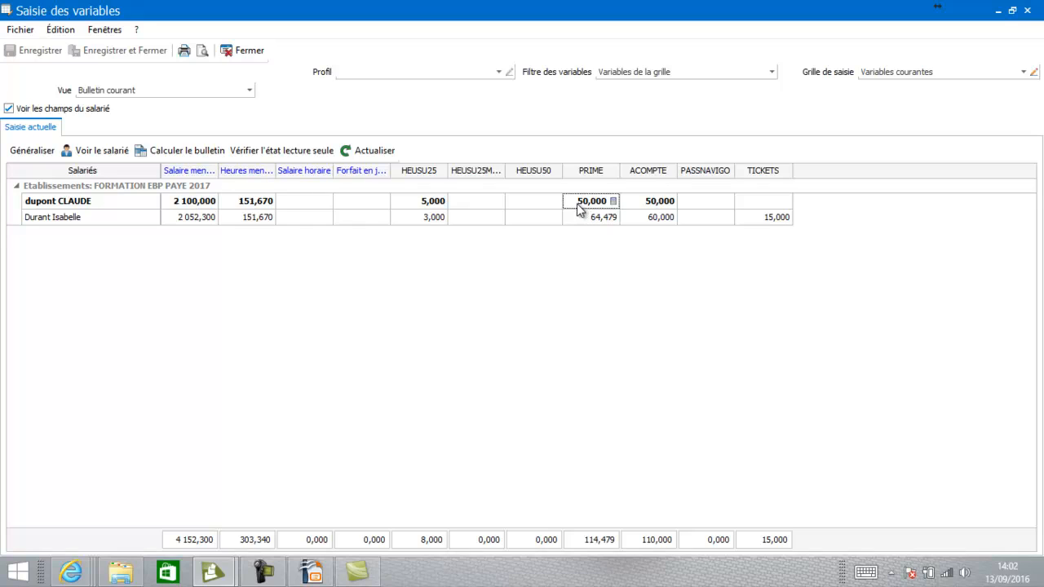
pyautogui.click(578, 204)
pyautogui.write('70')
pyautogui.press('Tab')
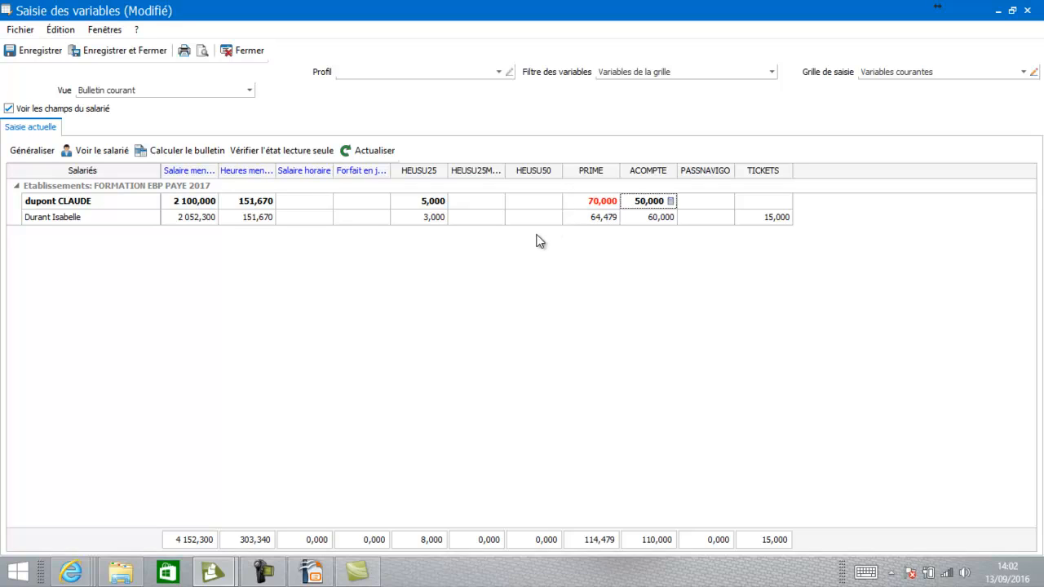
pyautogui.click(586, 204)
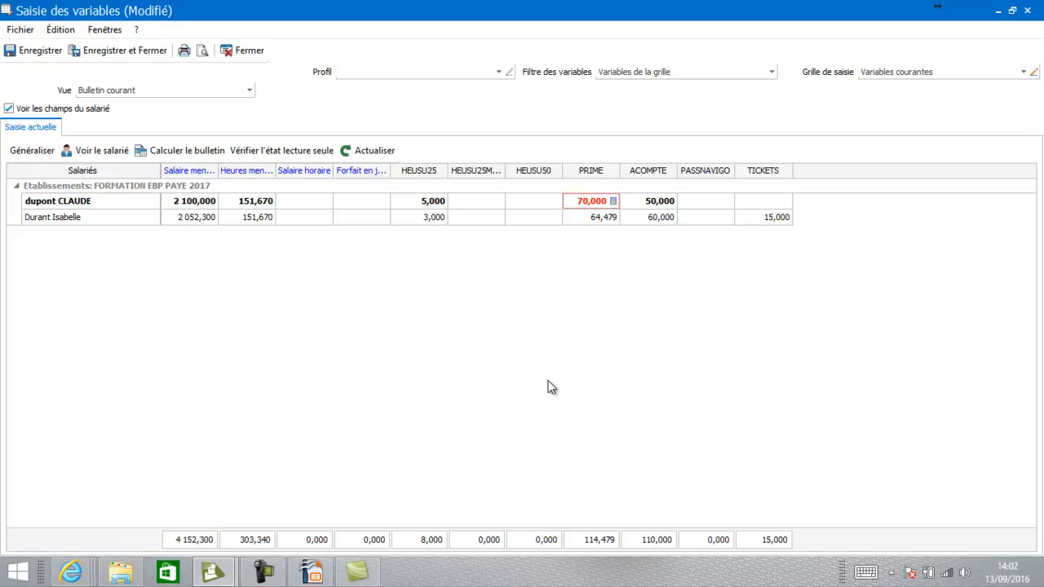
pyautogui.click(34, 151)
# Step: Preview the Etat des variables report at full window size, examine its variables table, and close the preview
pyautogui.click(203, 51)
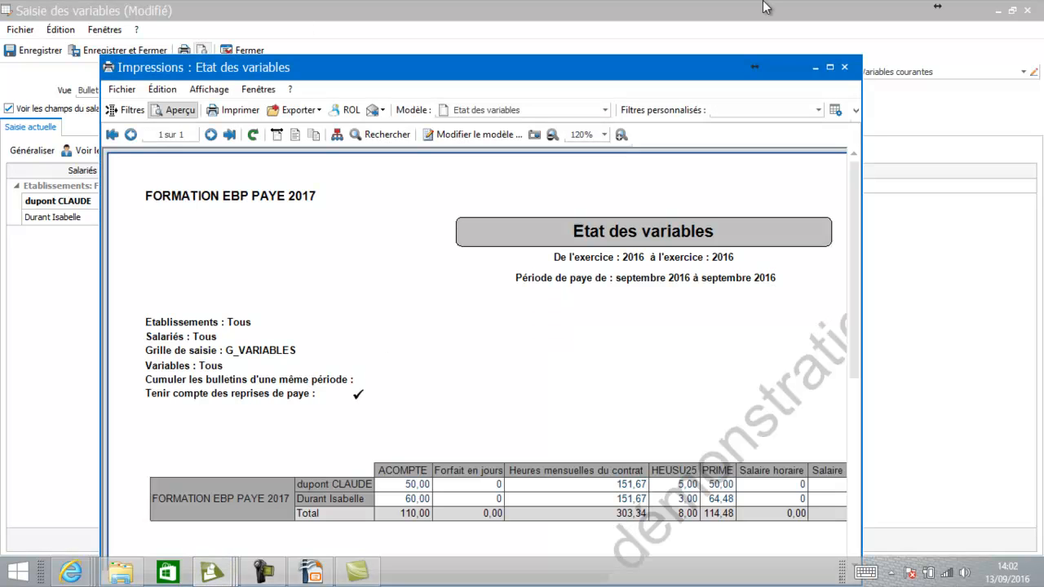
pyautogui.click(829, 68)
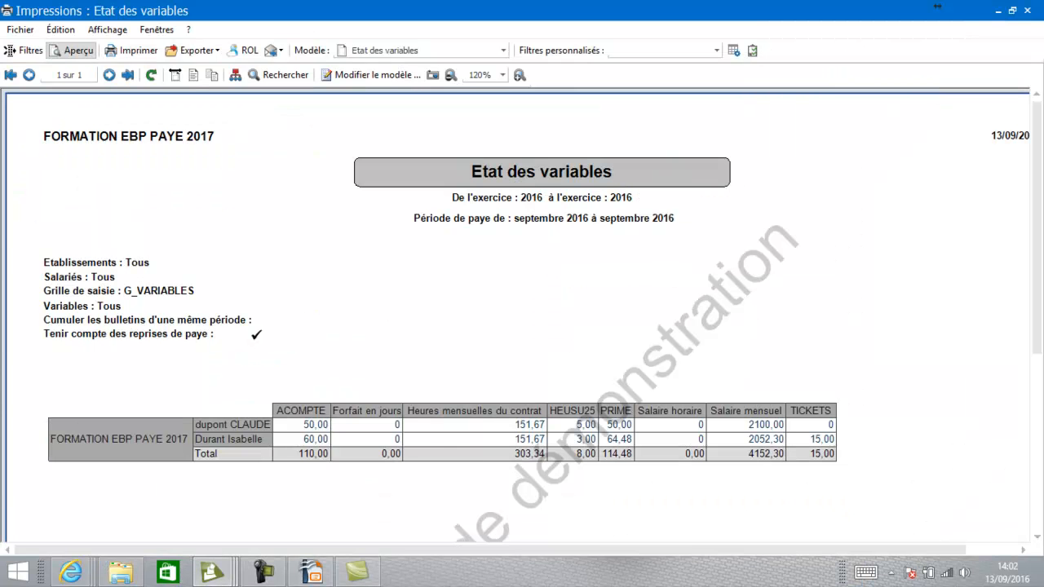
pyautogui.moveTo(1034, 205); pyautogui.dragTo(1034, 283)
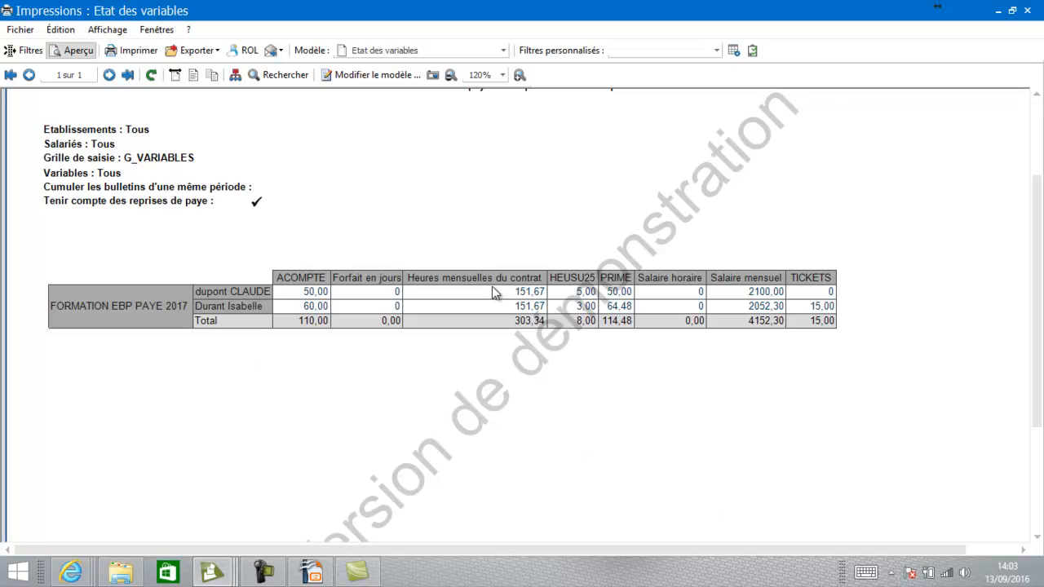
pyautogui.click(1028, 10)
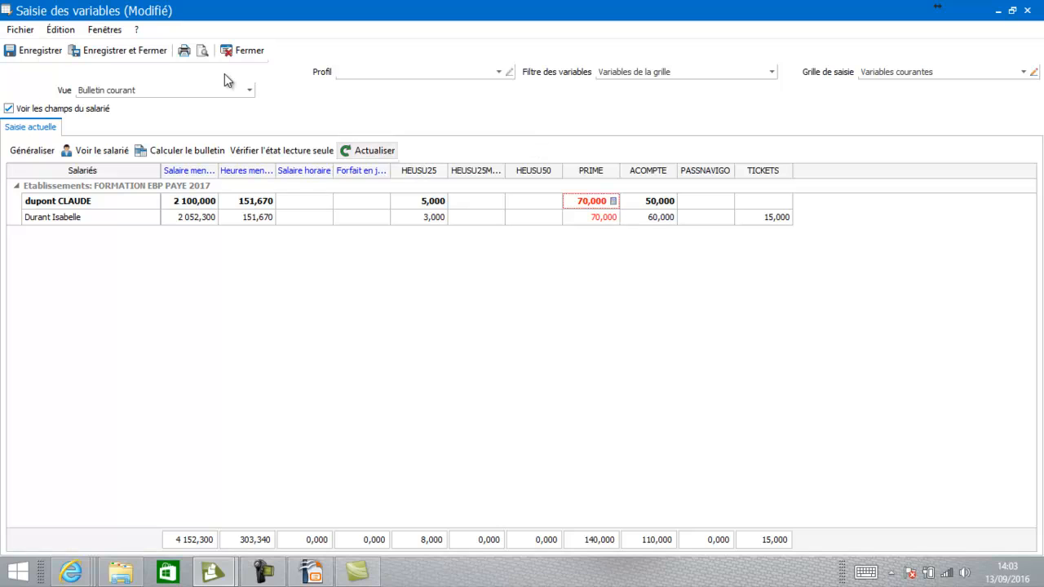
# Step: Save and close the variable entry, and open the first employee's September 2016 payslip from the Bulletins list
pyautogui.click(124, 50)
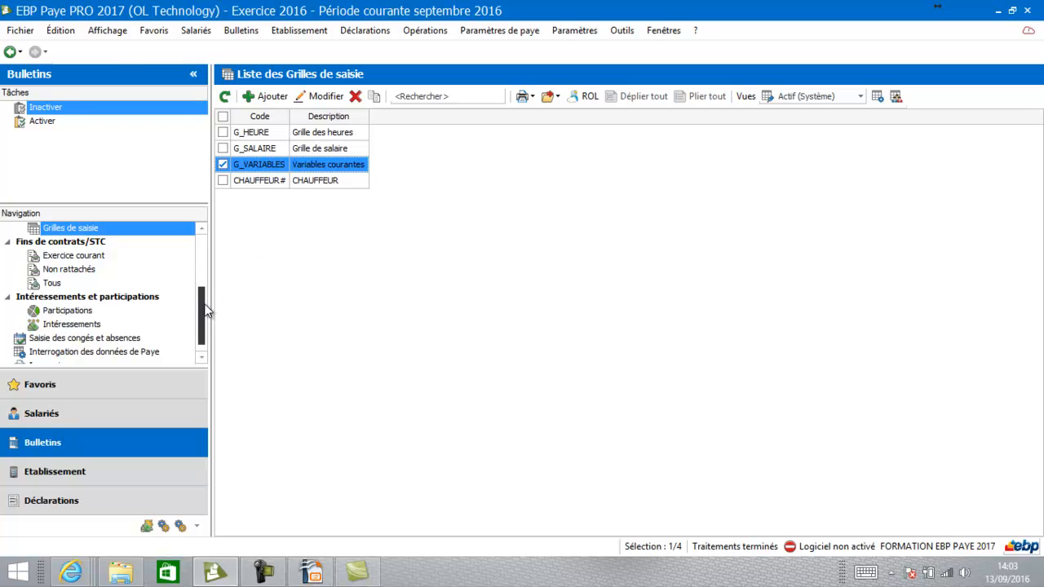
pyautogui.scroll(3, 90, 277)
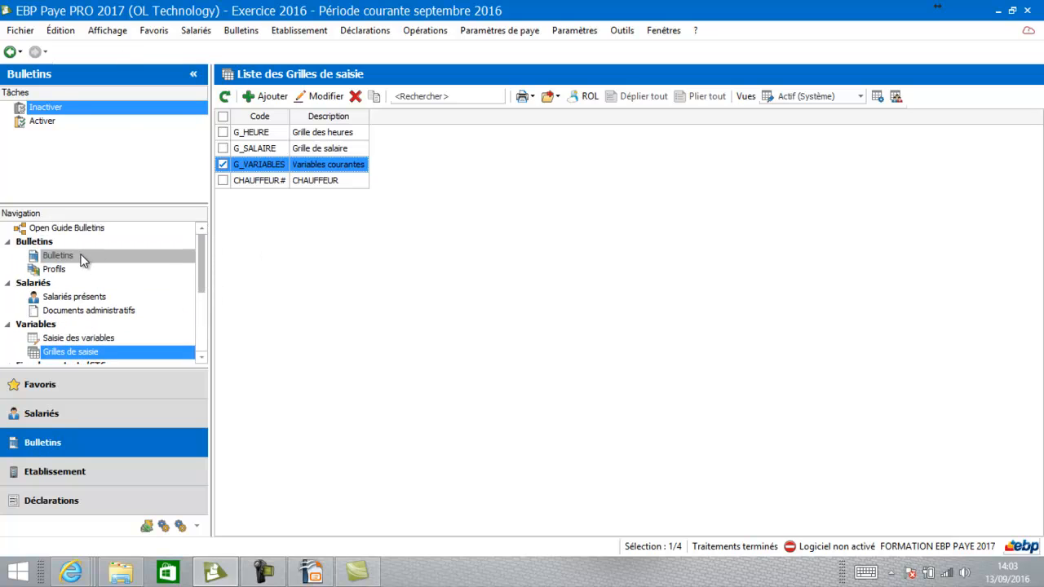
pyautogui.click(83, 258)
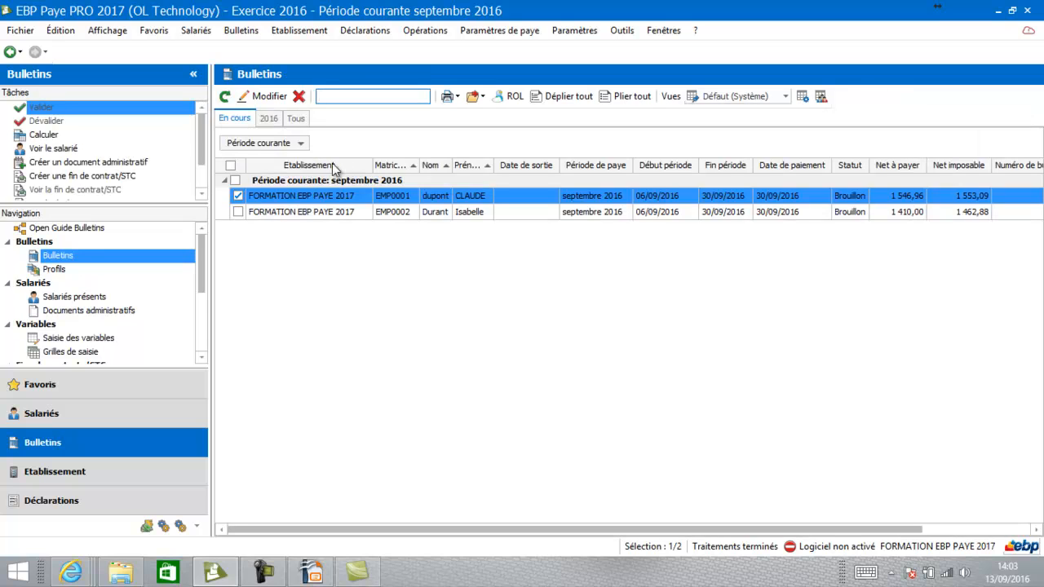
pyautogui.click(359, 199)
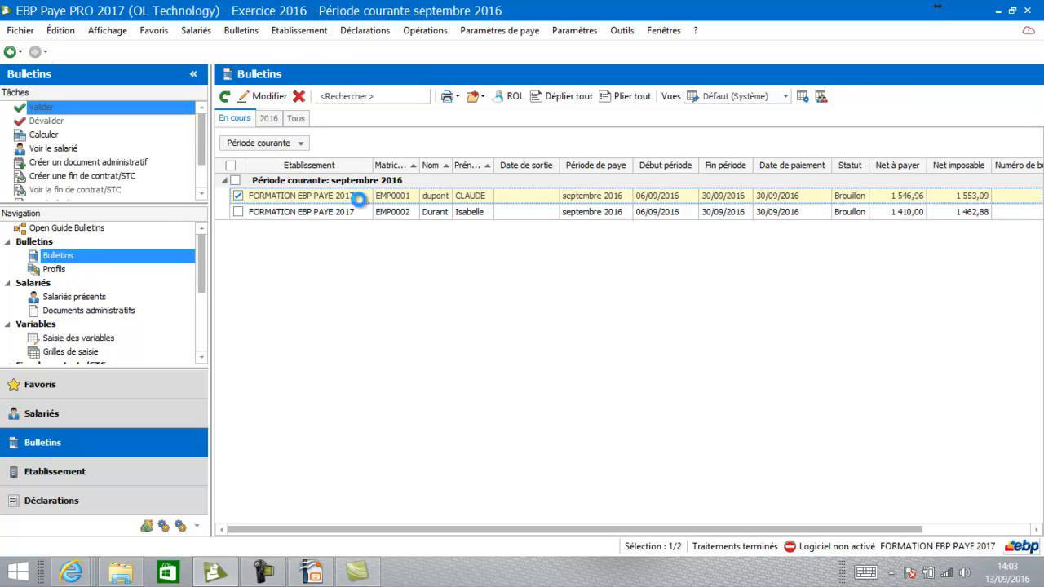